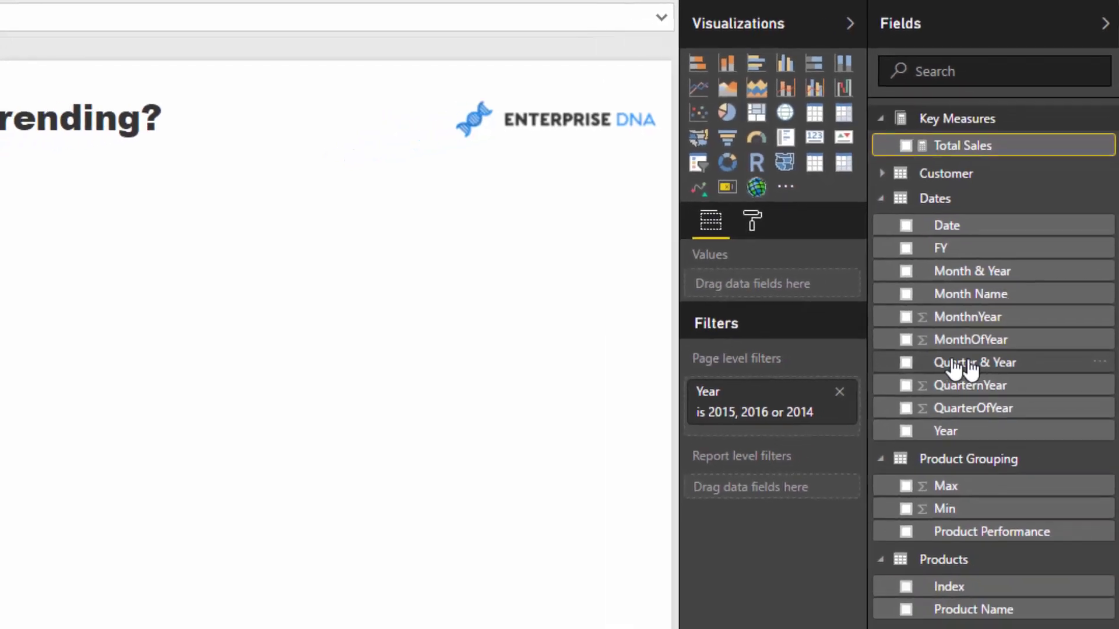
Step: Build a table visual of Total Sales by Quarter & Year
{"action": "left_click", "coordinate": [866, 434]}
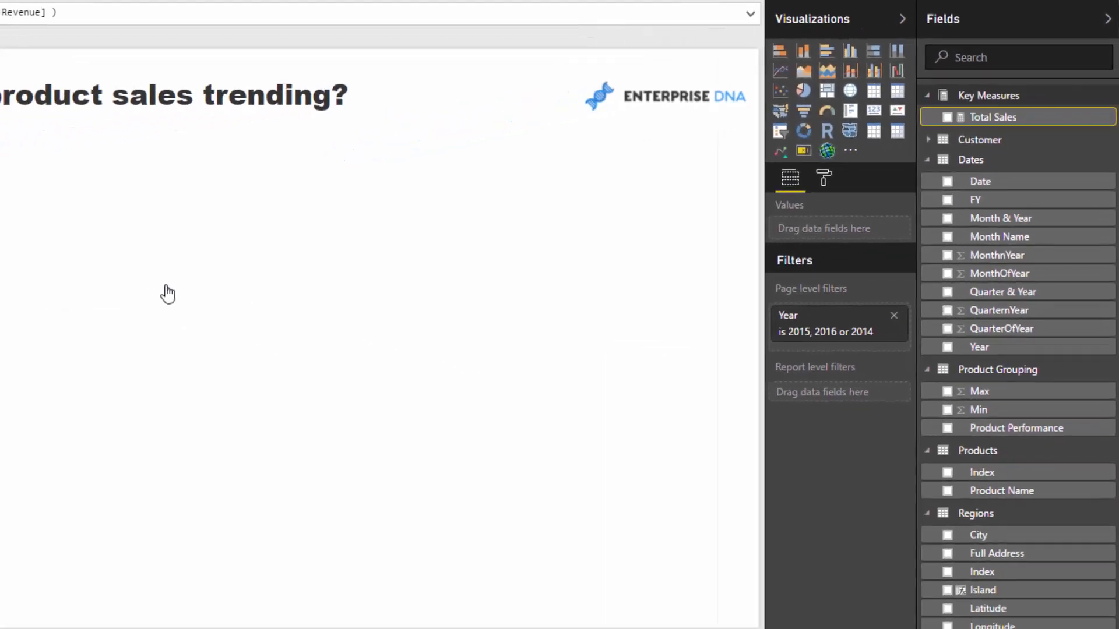
{"action": "left_click_drag", "start_coordinate": [228, 185], "coordinate": [206, 200]}
{"action": "left_click_drag", "start_coordinate": [992, 118], "coordinate": [839, 250]}
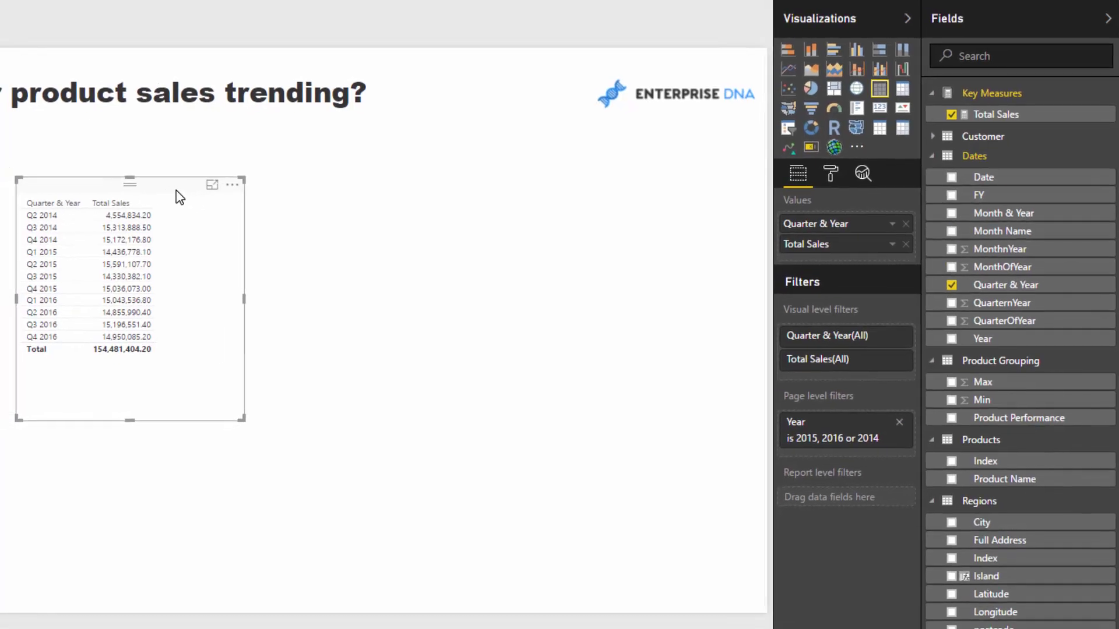
Step: Move the quarterly sales table slightly right and down, and widen it
{"action": "left_click", "coordinate": [298, 416]}
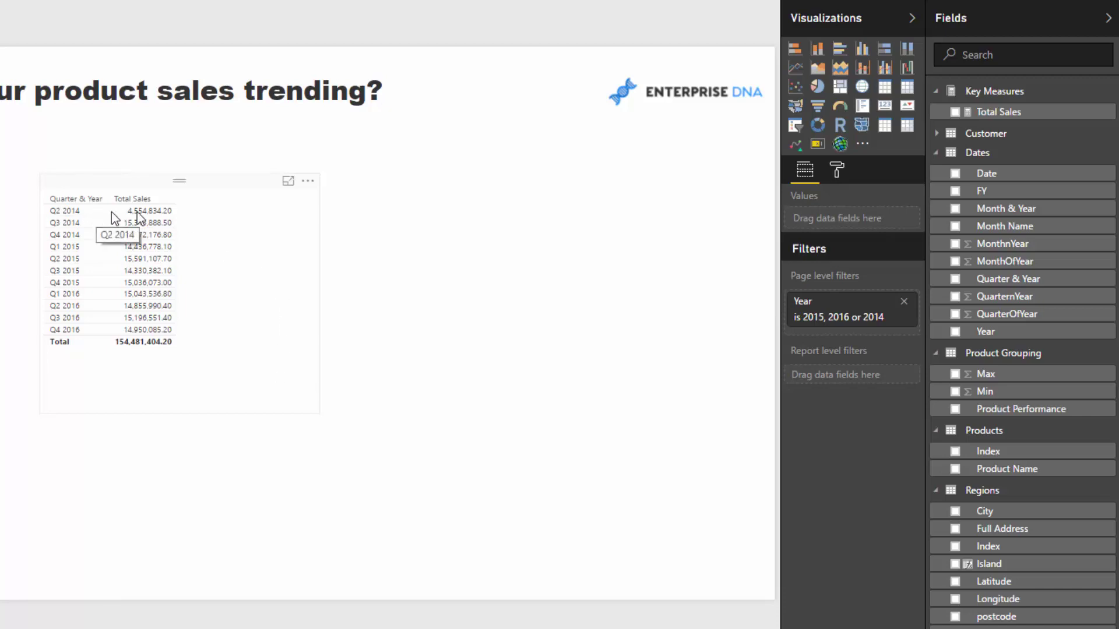
{"action": "left_click", "coordinate": [215, 212]}
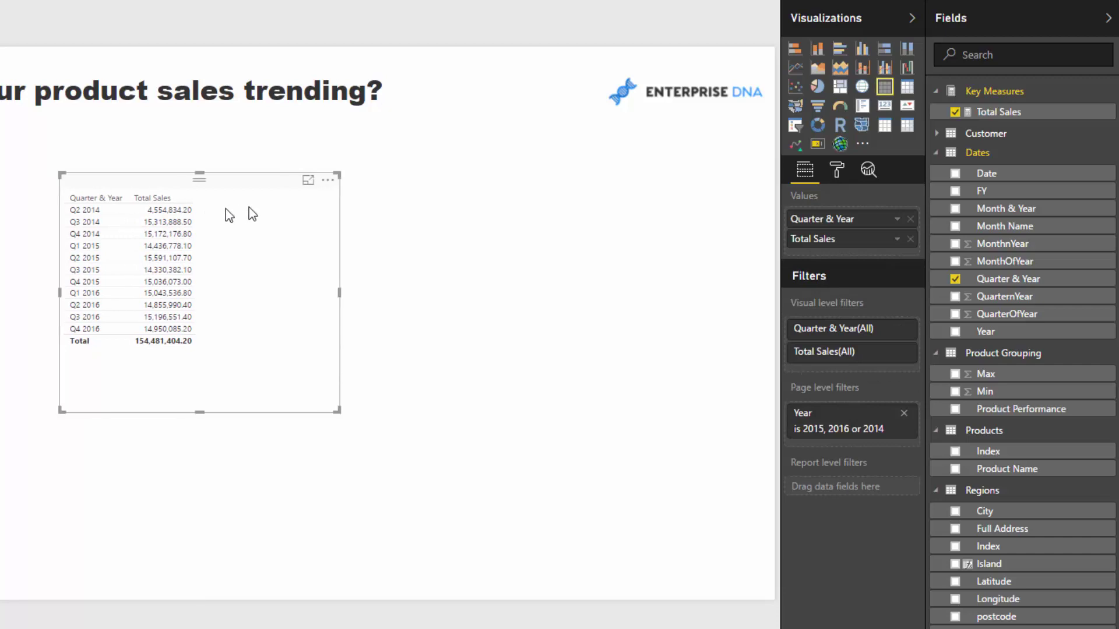
{"action": "left_click_drag", "start_coordinate": [278, 206], "coordinate": [282, 216]}
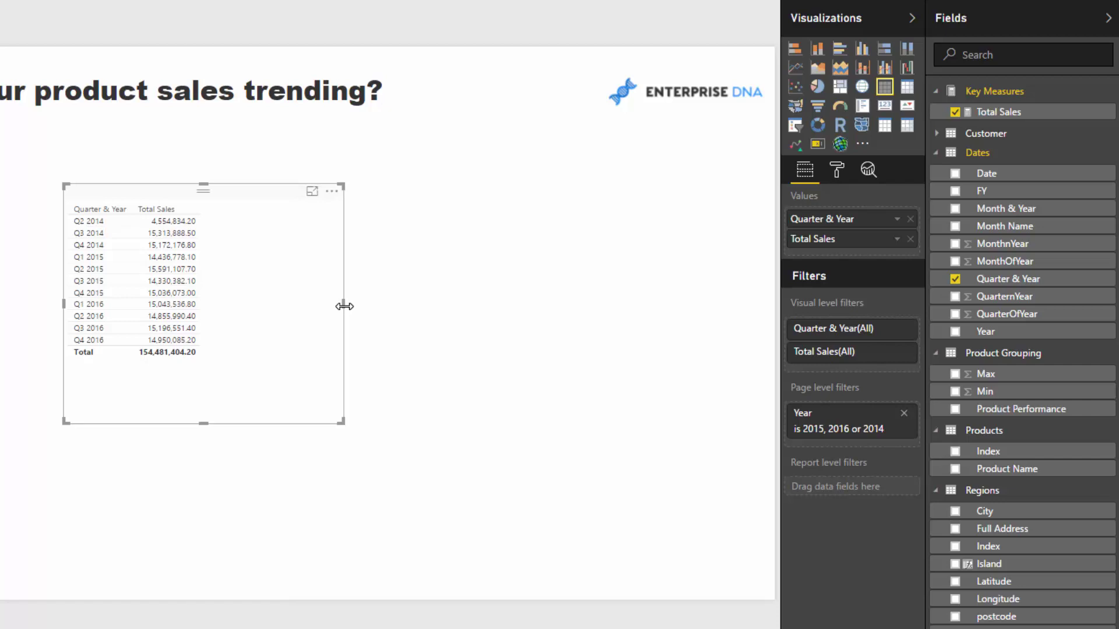
{"action": "left_click_drag", "start_coordinate": [345, 307], "coordinate": [454, 327]}
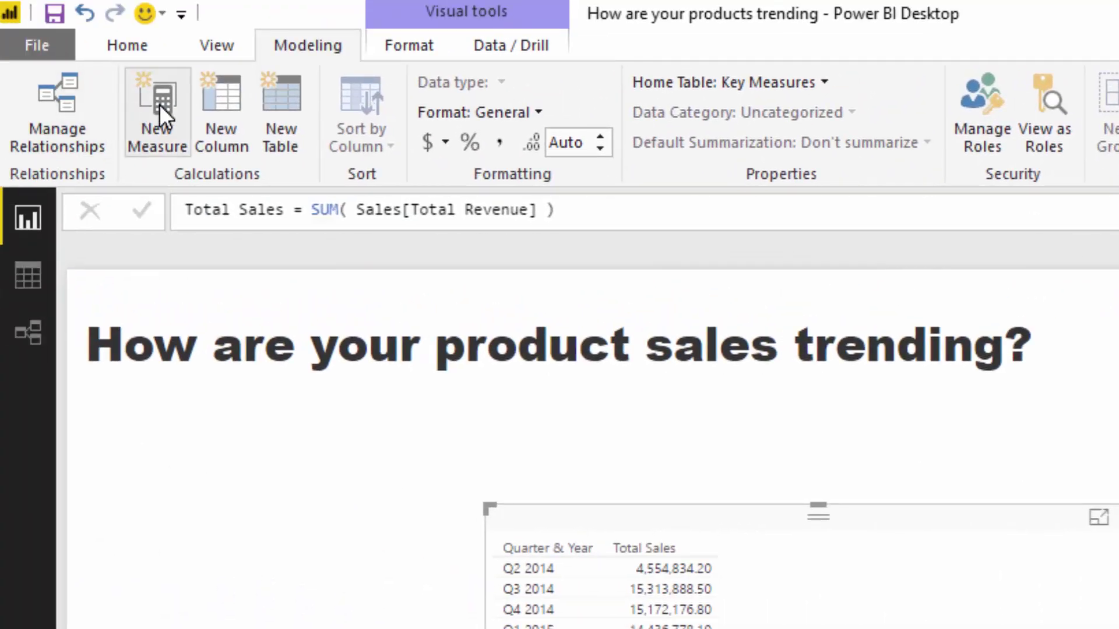
Step: Start a new Quarterly Sales Growth measure and clear stray formula entries
{"action": "left_click", "coordinate": [159, 104]}
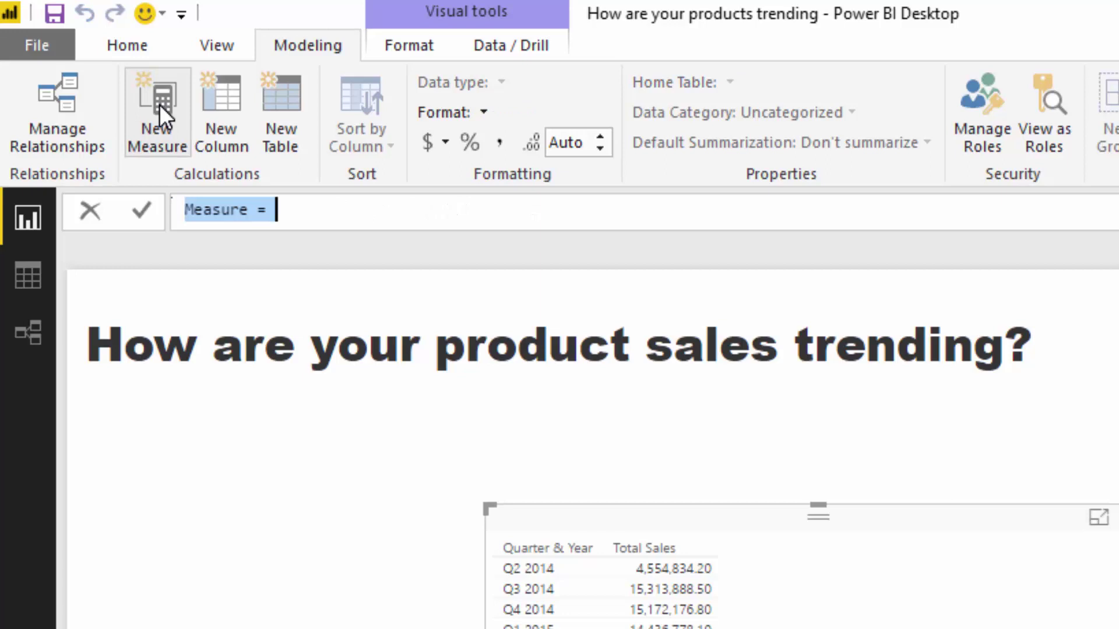
{"action": "type", "text": "Quarterl"}
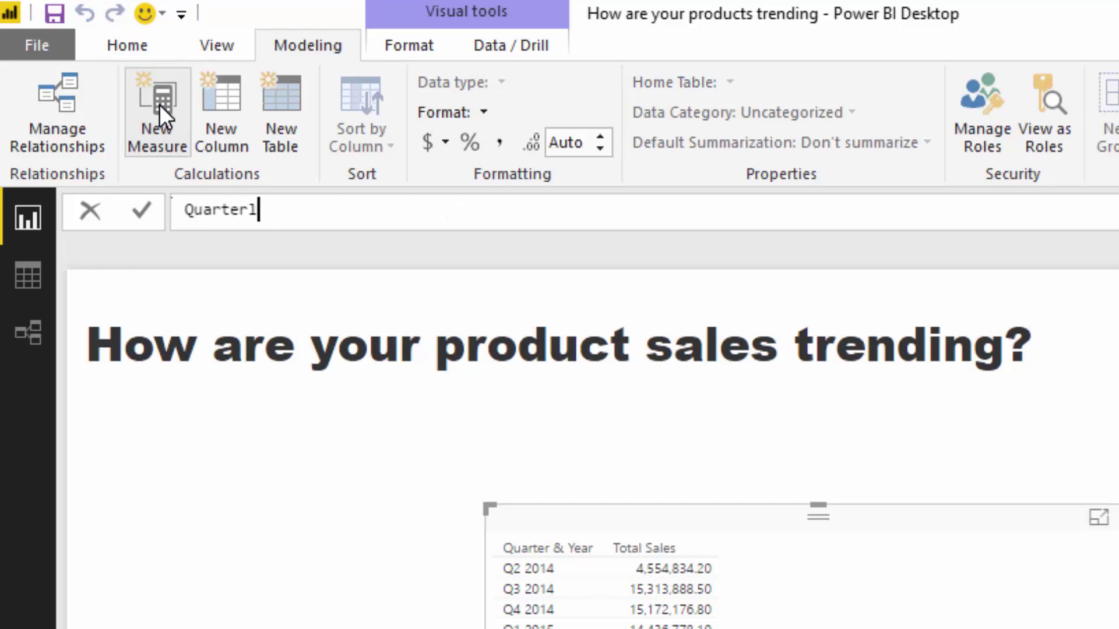
{"action": "type", "text": "y"}
{"action": "type", "text": " Sales Gro"}
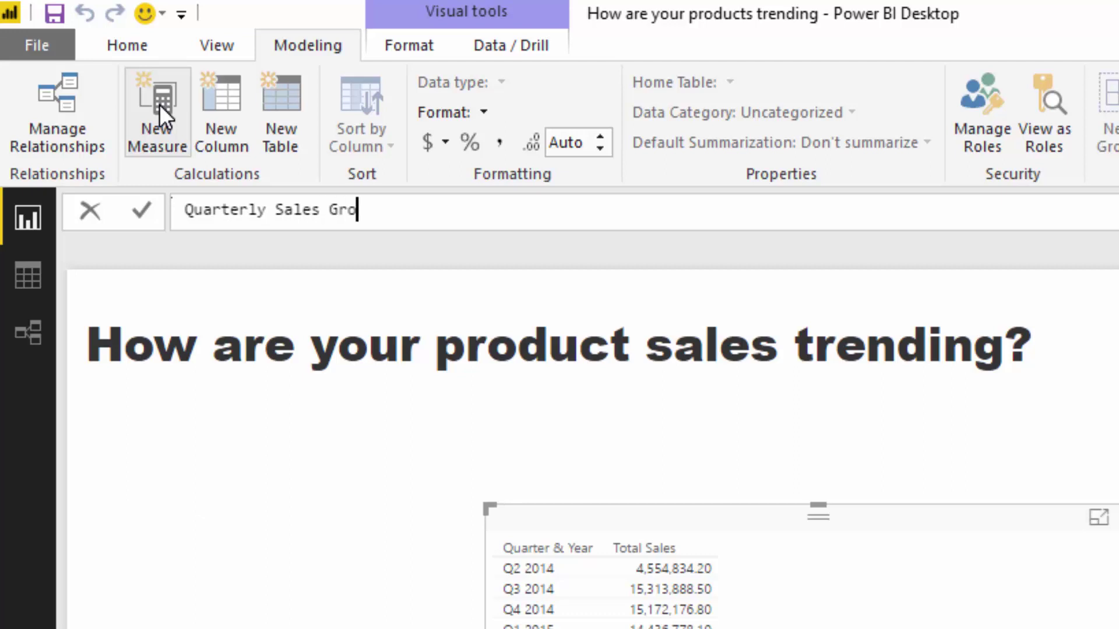
{"action": "type", "text": "wth ="}
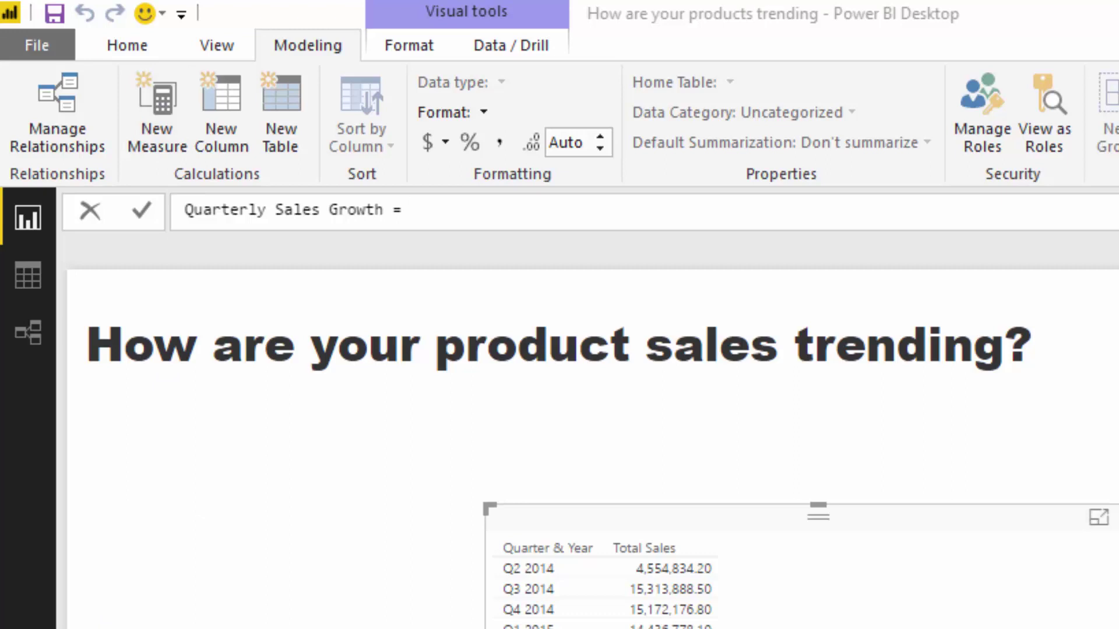
{"action": "left_click", "coordinate": [513, 208]}
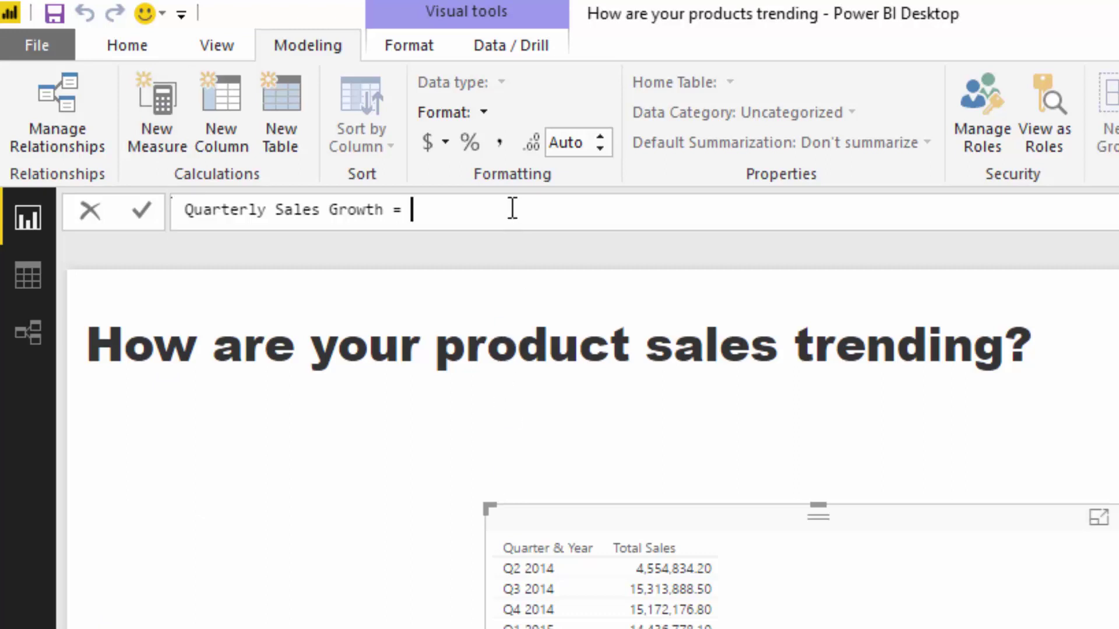
{"action": "key", "text": "shift+Return"}
{"action": "type", "text": "T"}
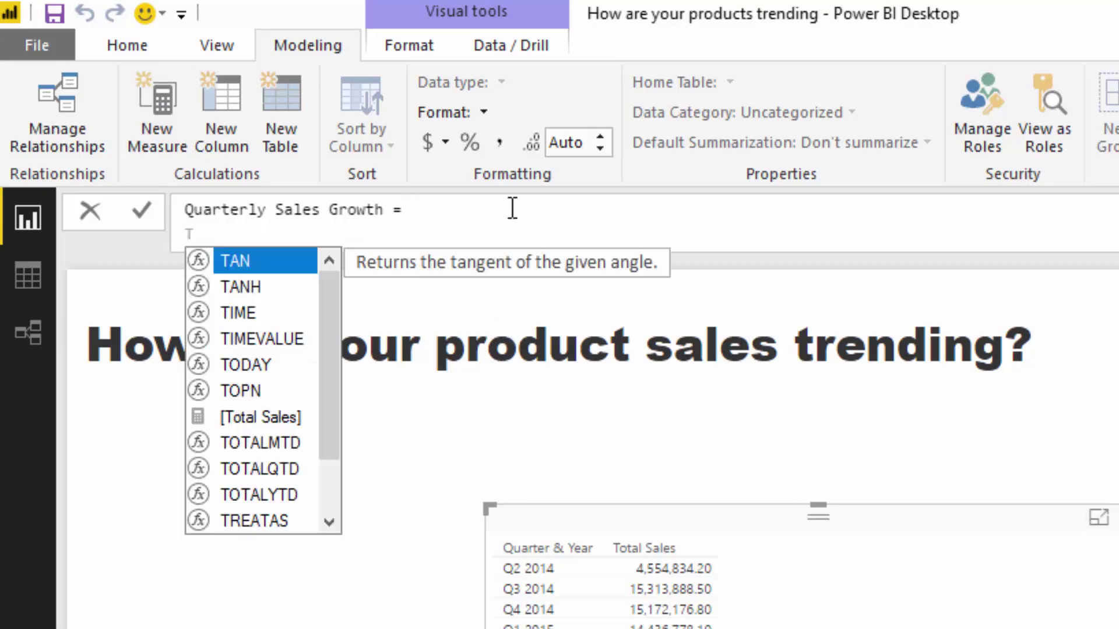
{"action": "key", "text": "Tab"}
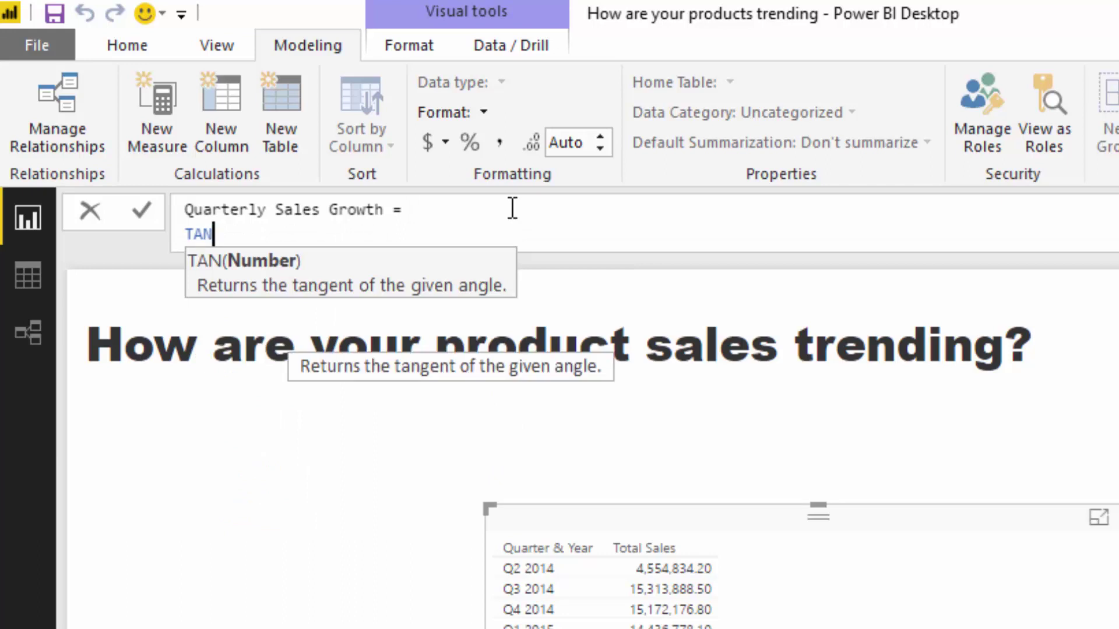
{"action": "key", "text": "BackSpace"}
{"action": "key", "text": "BackSpace"}
{"action": "key", "text": "BackSpace"}
{"action": "type", "text": "Total"}
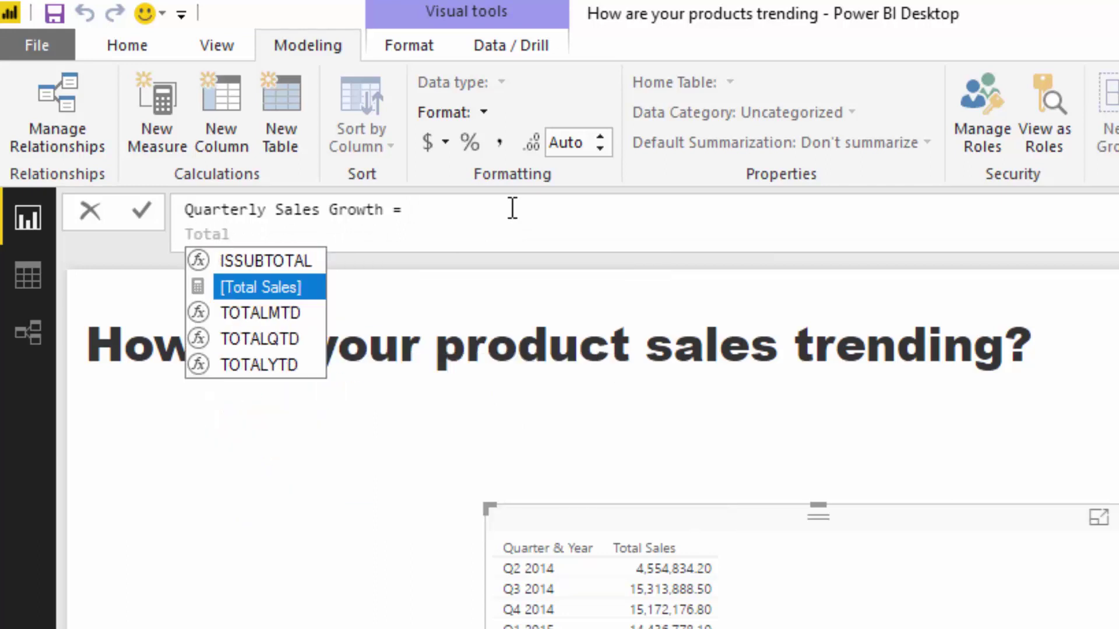
{"action": "key", "text": "BackSpace"}
{"action": "key", "text": "BackSpace"}
{"action": "key", "text": "BackSpace"}
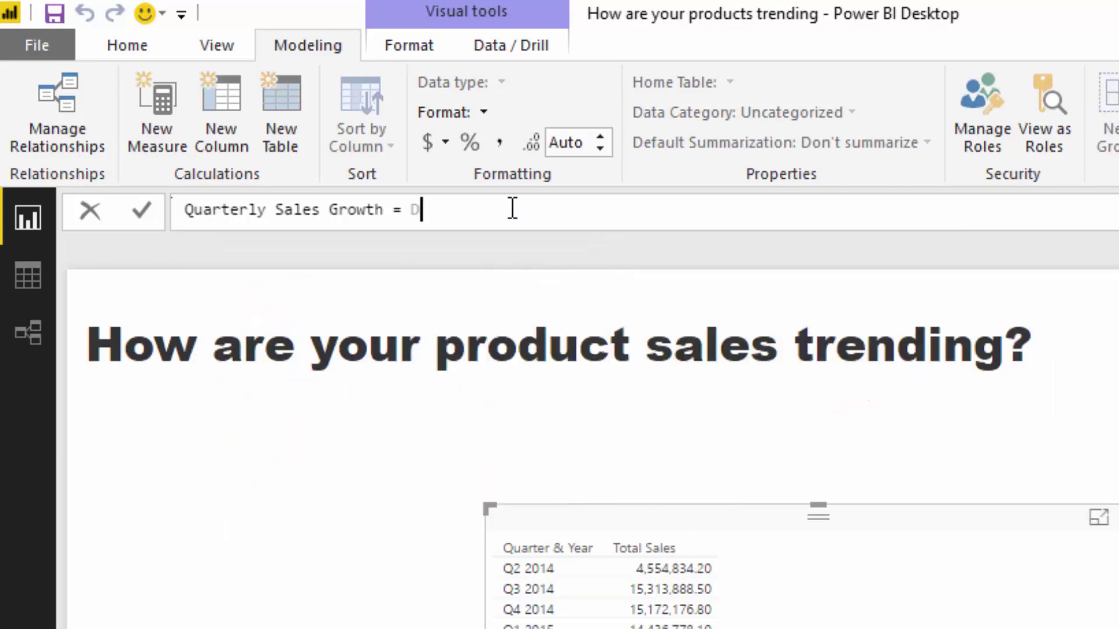
{"action": "key", "text": "shift+Return"}
{"action": "type", "text": "DI"}
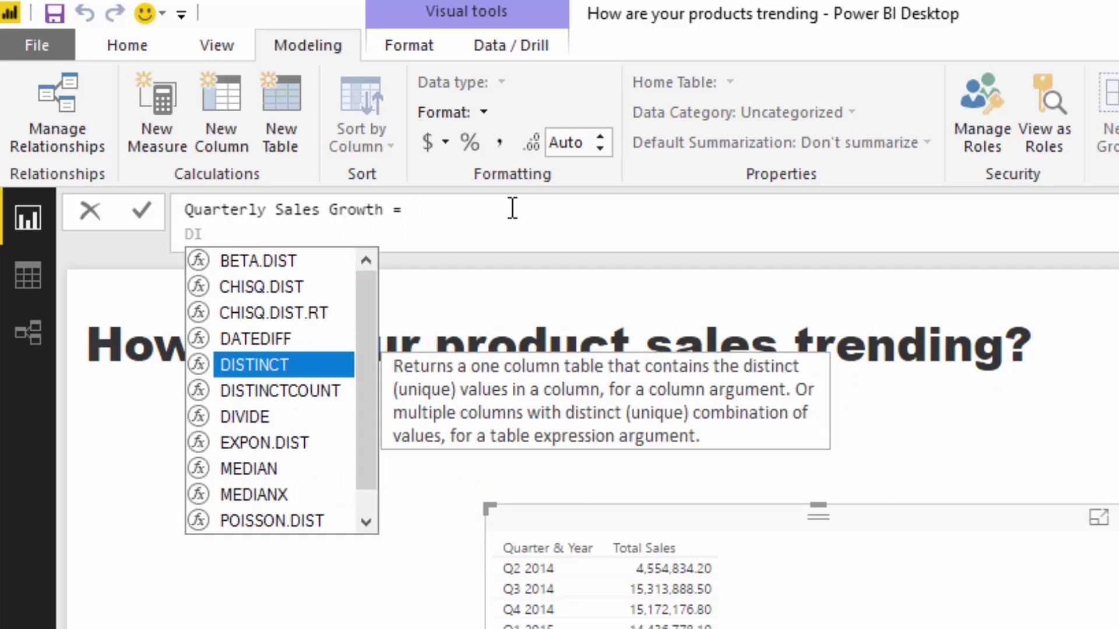
Step: Write DIVIDE([Total Sales], CALCULATE([Total Sales] as the formula's opening
{"action": "key", "text": "Down"}
{"action": "key", "text": "Down"}
{"action": "key", "text": "Tab"}
{"action": "type", "text": "Tota"}
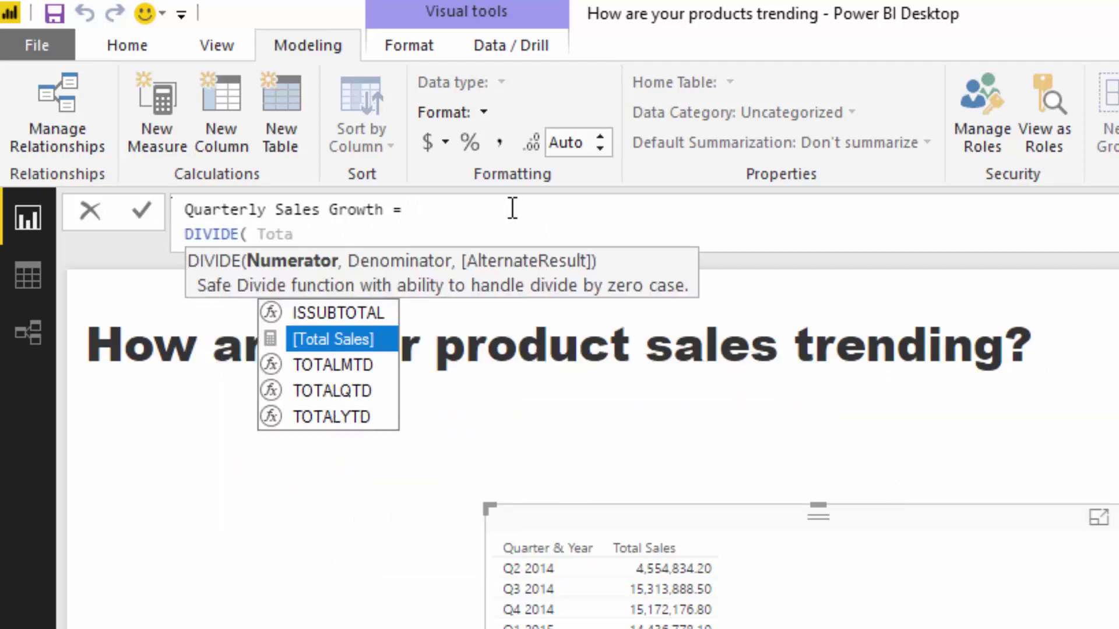
{"action": "key", "text": "Tab"}
{"action": "type", "text": ","}
{"action": "key", "text": "shift+Return"}
{"action": "key", "text": "Tab"}
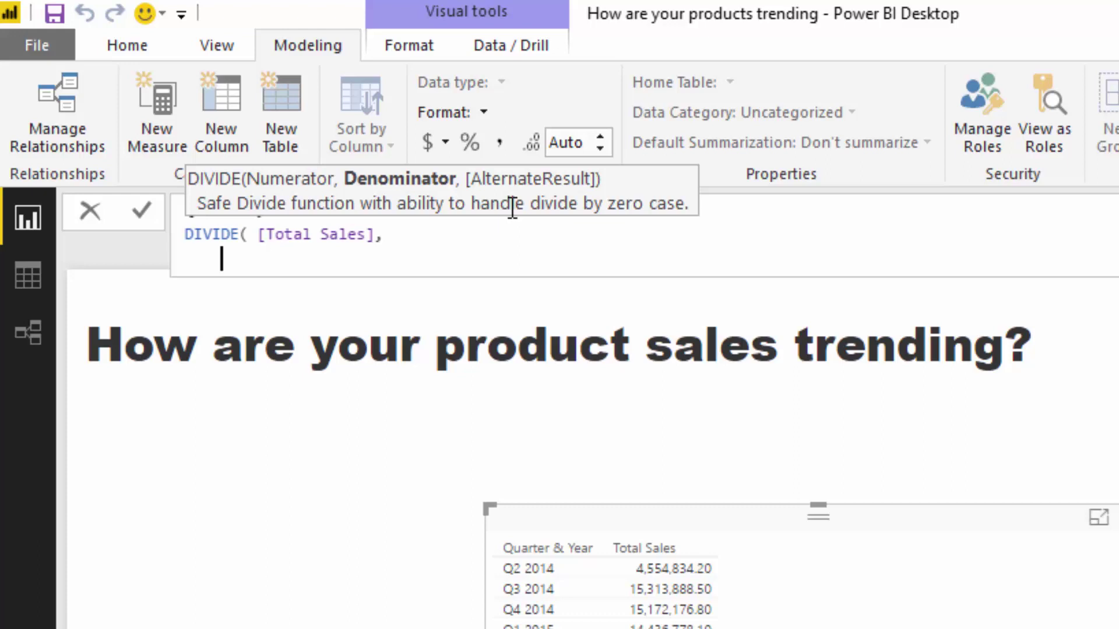
{"action": "type", "text": "CAL"}
{"action": "key", "text": "Tab"}
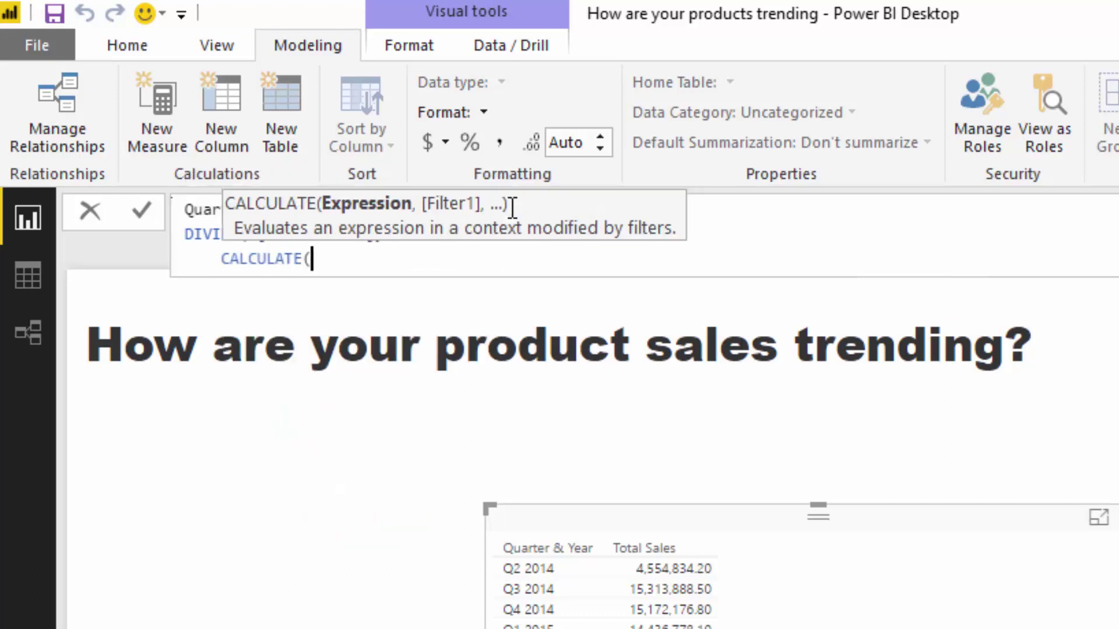
{"action": "type", "text": "Total"}
{"action": "key", "text": "Tab"}
{"action": "type", "text": ", "}
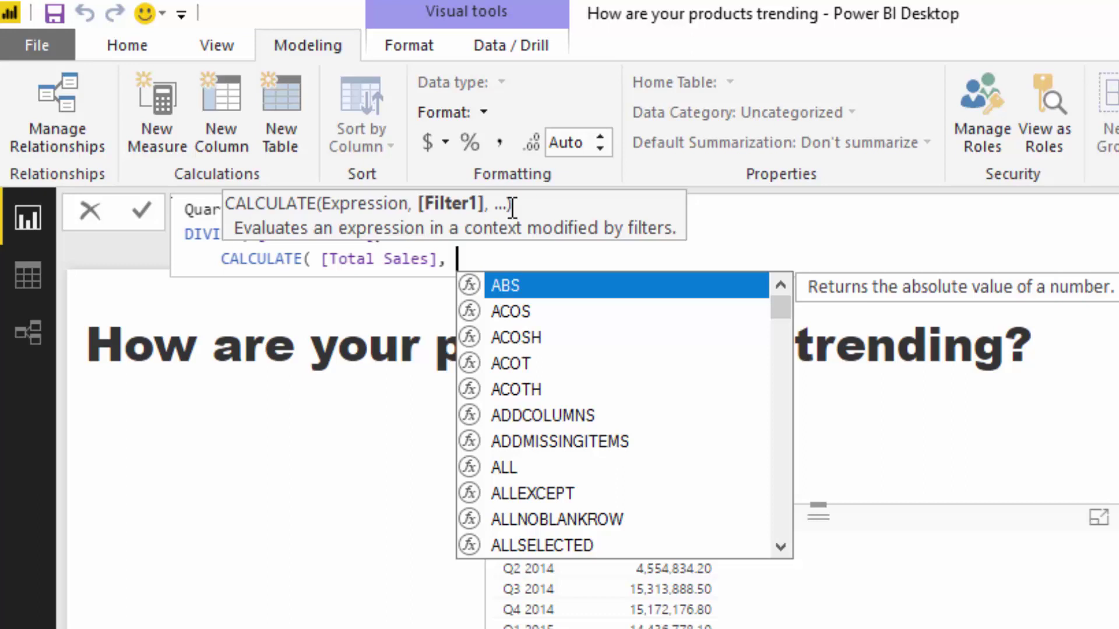
{"action": "type", "text": "D"}
{"action": "type", "text": "AT"}
Step: Finish with DATEADD(Dates[Date],-1,QUARTER)),0) -1 and commit the measure
{"action": "key", "text": "Down"}
{"action": "key", "text": "Down"}
{"action": "key", "text": "Tab"}
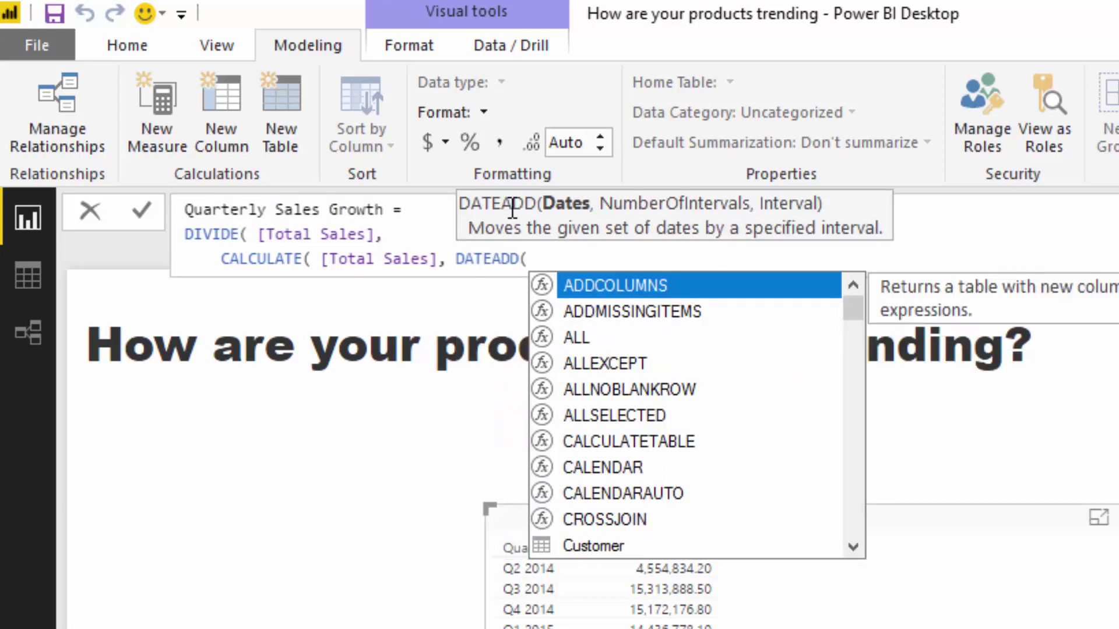
{"action": "type", "text": " Date"}
{"action": "key", "text": "Down"}
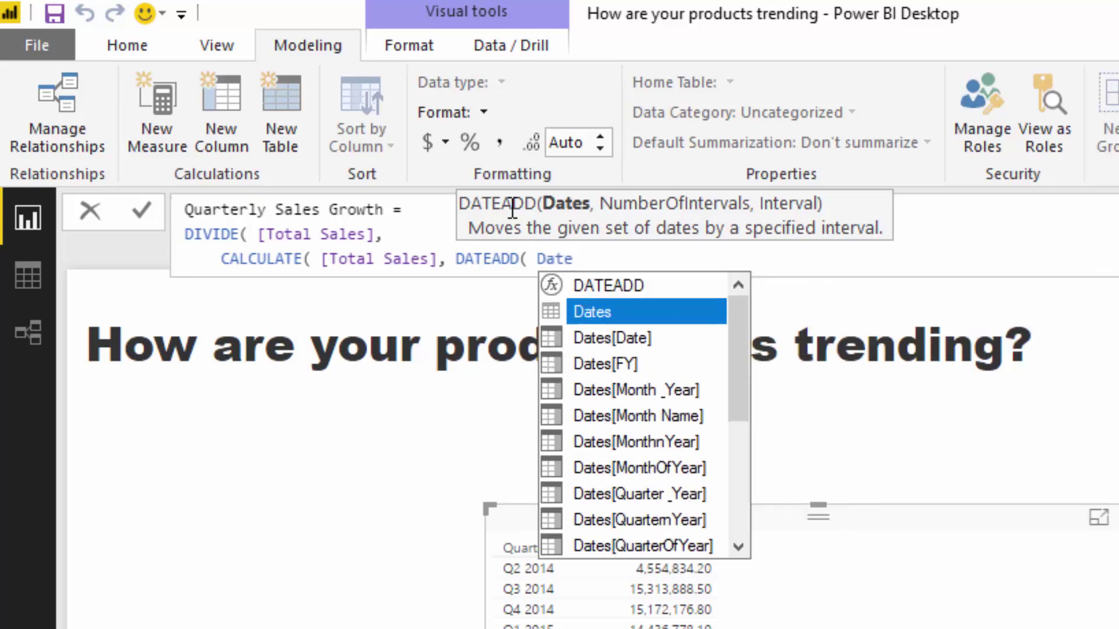
{"action": "key", "text": "Down"}
{"action": "key", "text": "Tab"}
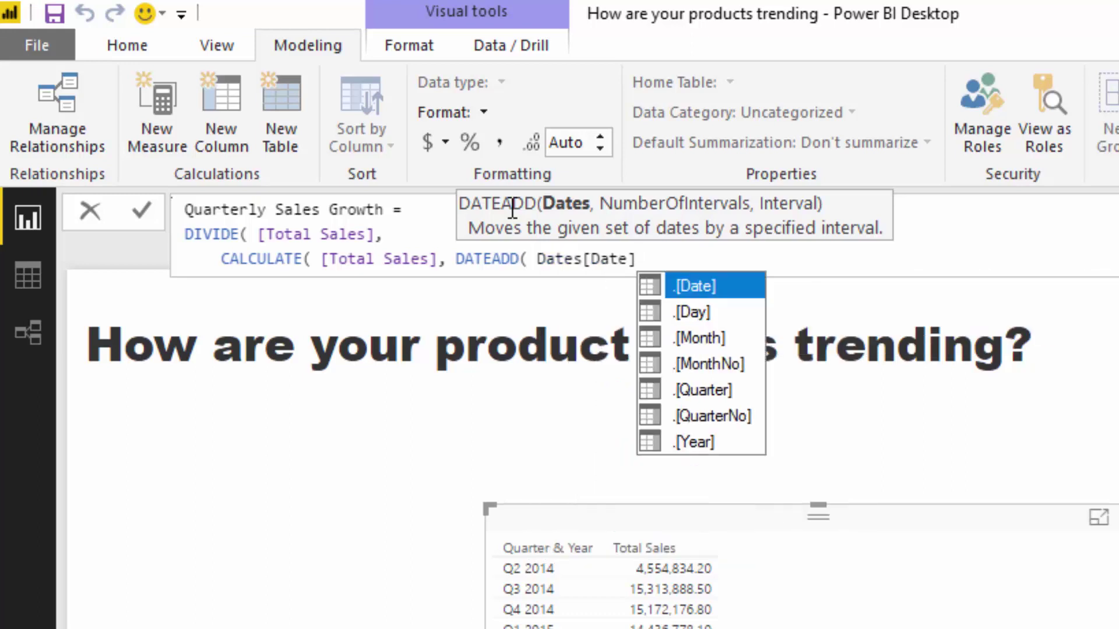
{"action": "type", "text": ", -"}
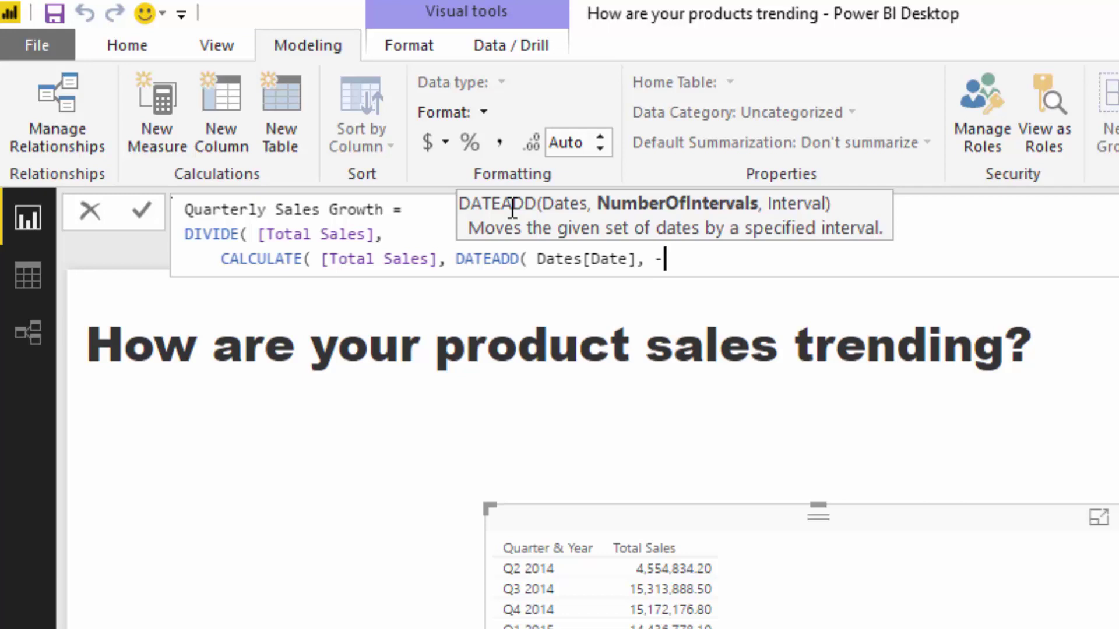
{"action": "type", "text": "1, "}
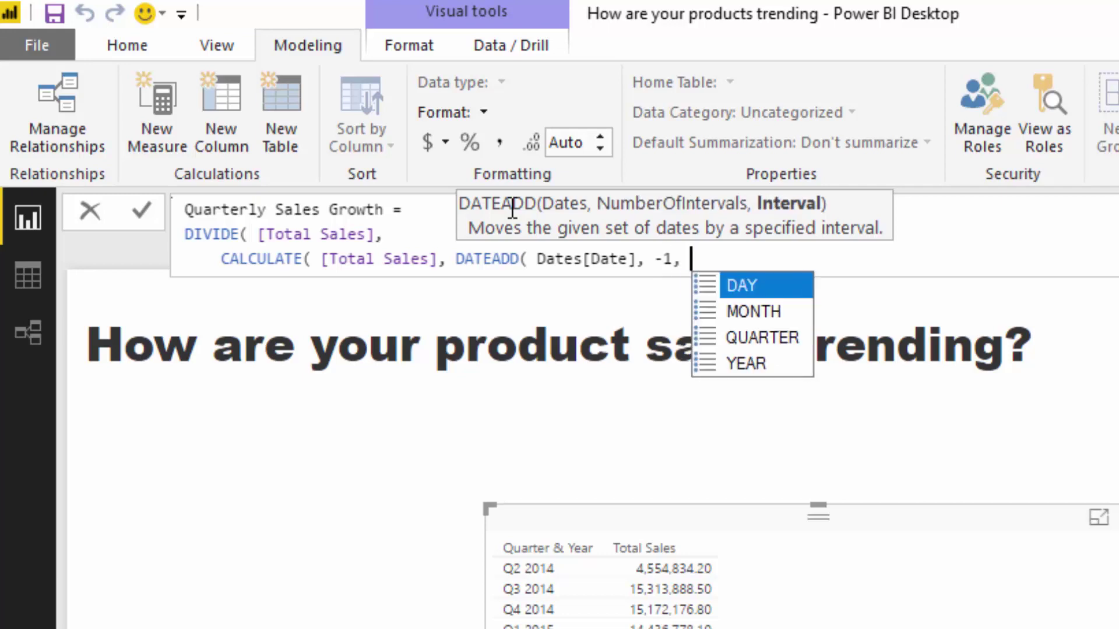
{"action": "type", "text": "Q"}
{"action": "key", "text": "Tab"}
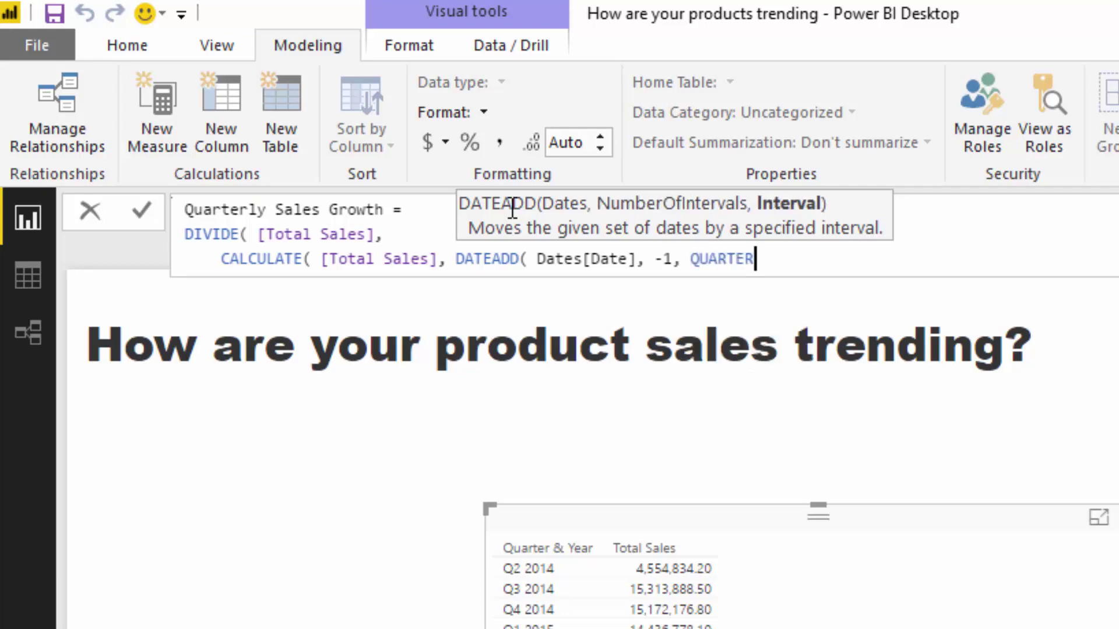
{"action": "type", "text": " ) )"}
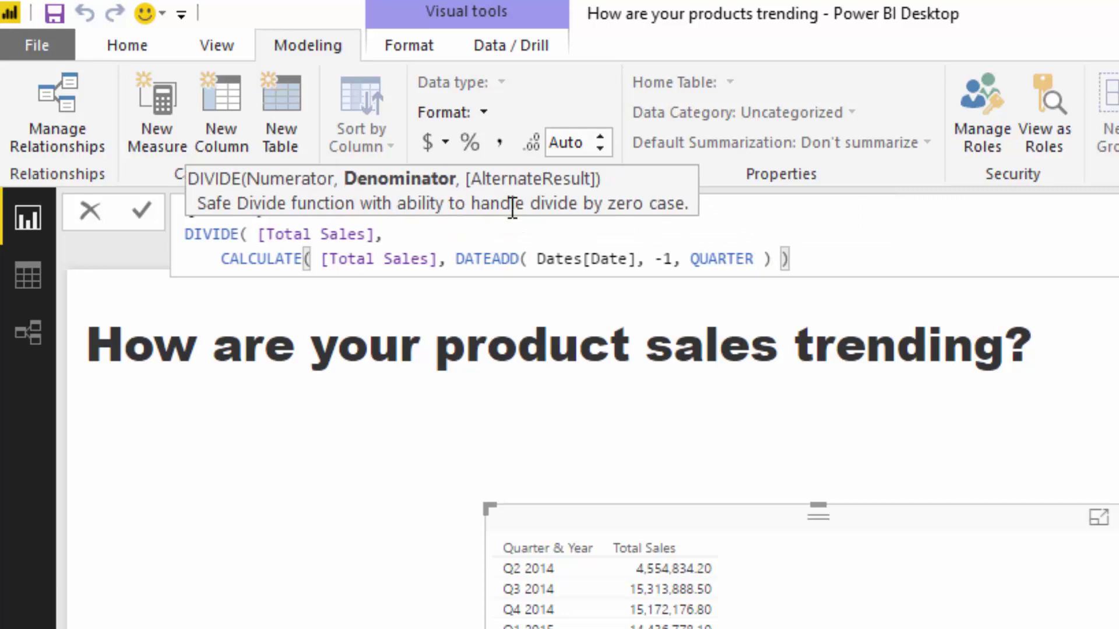
{"action": "type", "text": ","}
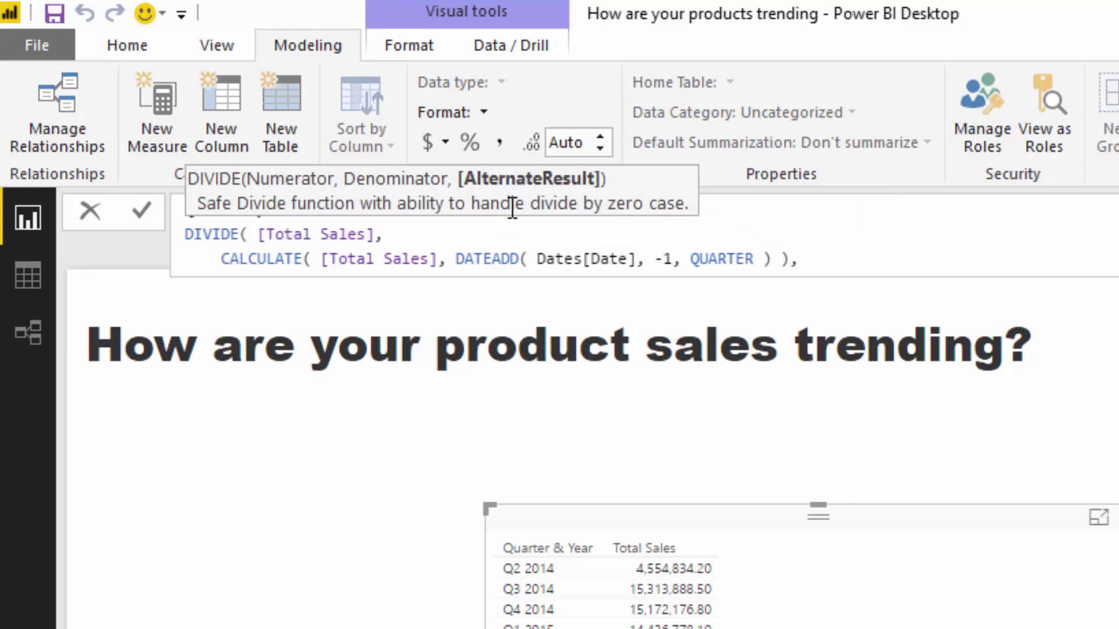
{"action": "type", "text": "0"}
{"action": "key", "text": "BackSpace"}
{"action": "type", "text": "0 )"}
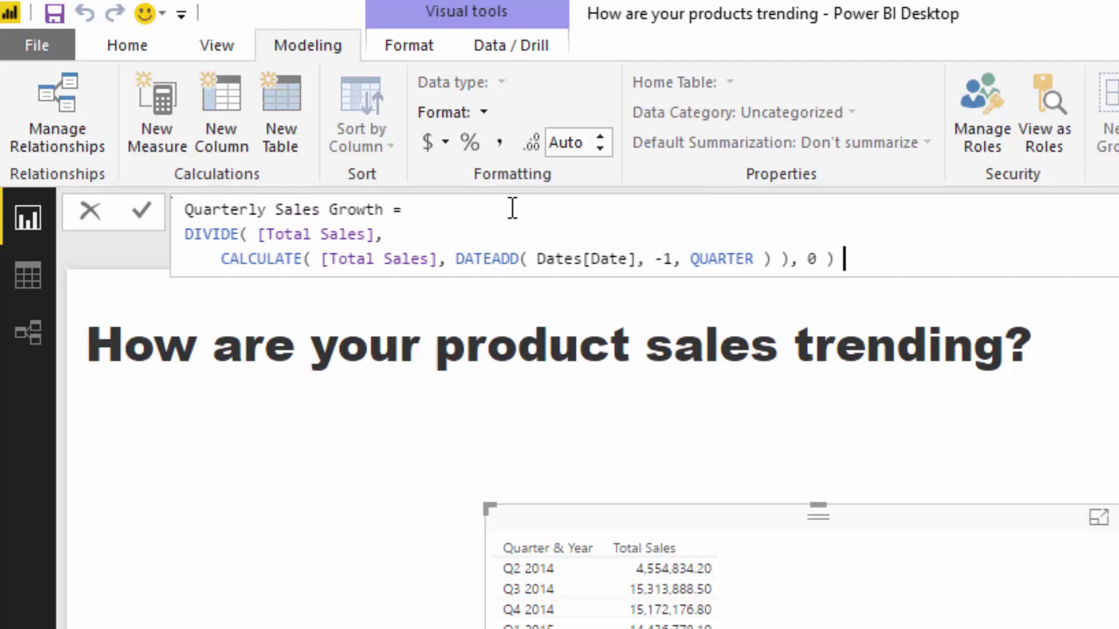
{"action": "type", "text": " -1"}
{"action": "key", "text": "Return"}
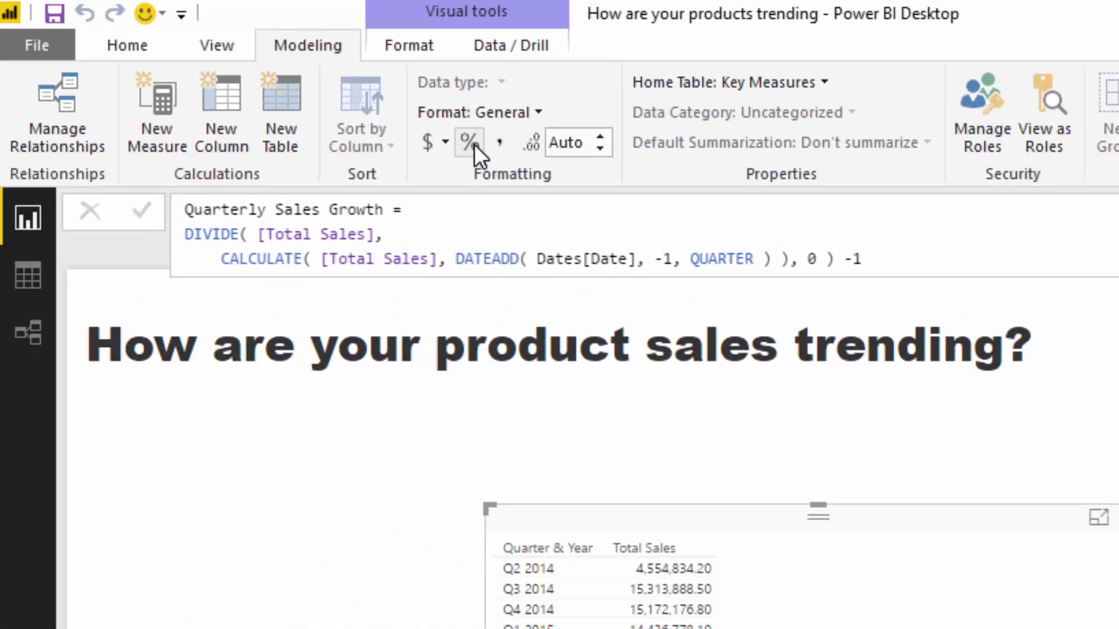
Step: Apply % format to Quarterly Sales Growth and drop it into the quarterly table
{"action": "left_click", "coordinate": [474, 144]}
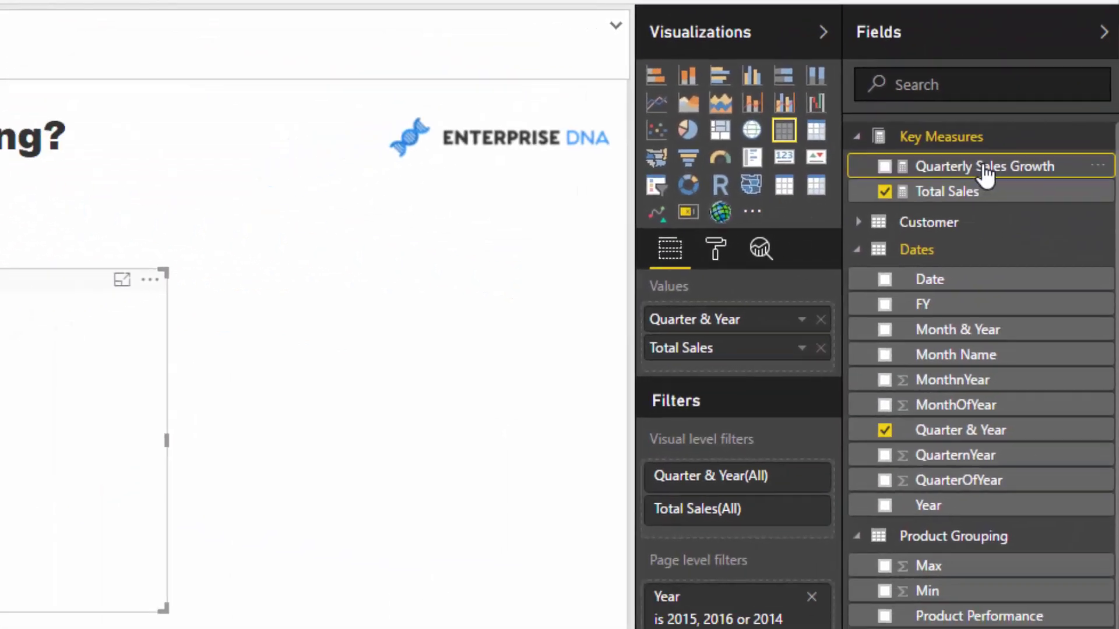
{"action": "left_click_drag", "start_coordinate": [987, 174], "coordinate": [278, 299]}
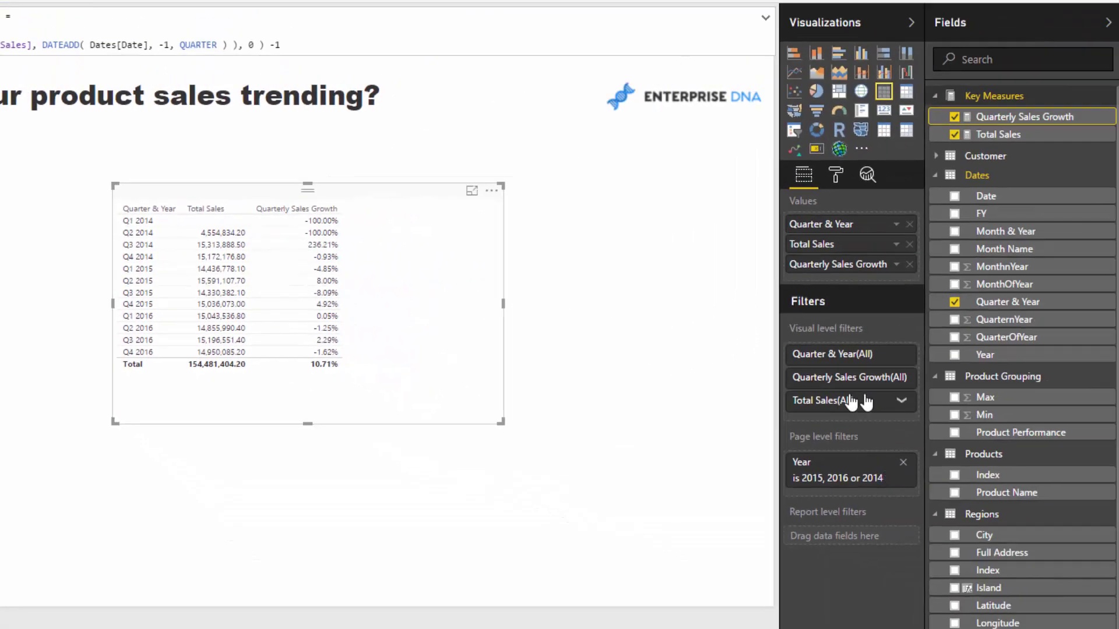
Step: Filter Quarter & Year to all quarters except Q1–Q3 2014, then nudge the table right
{"action": "left_click", "coordinate": [901, 354]}
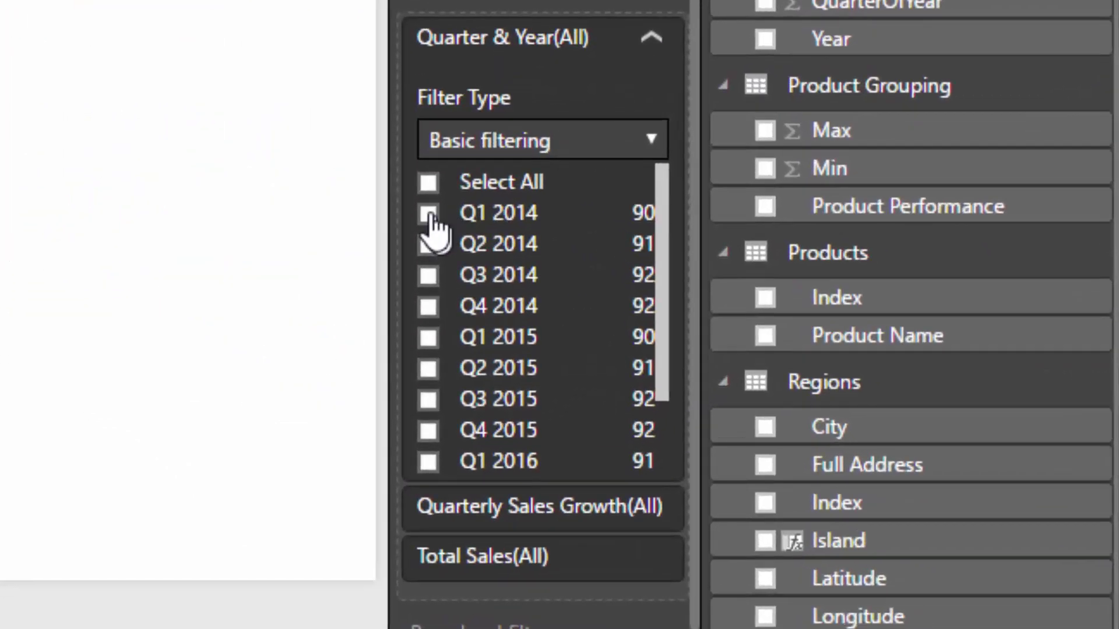
{"action": "left_click", "coordinate": [429, 183]}
{"action": "left_click", "coordinate": [428, 213]}
{"action": "left_click", "coordinate": [429, 244]}
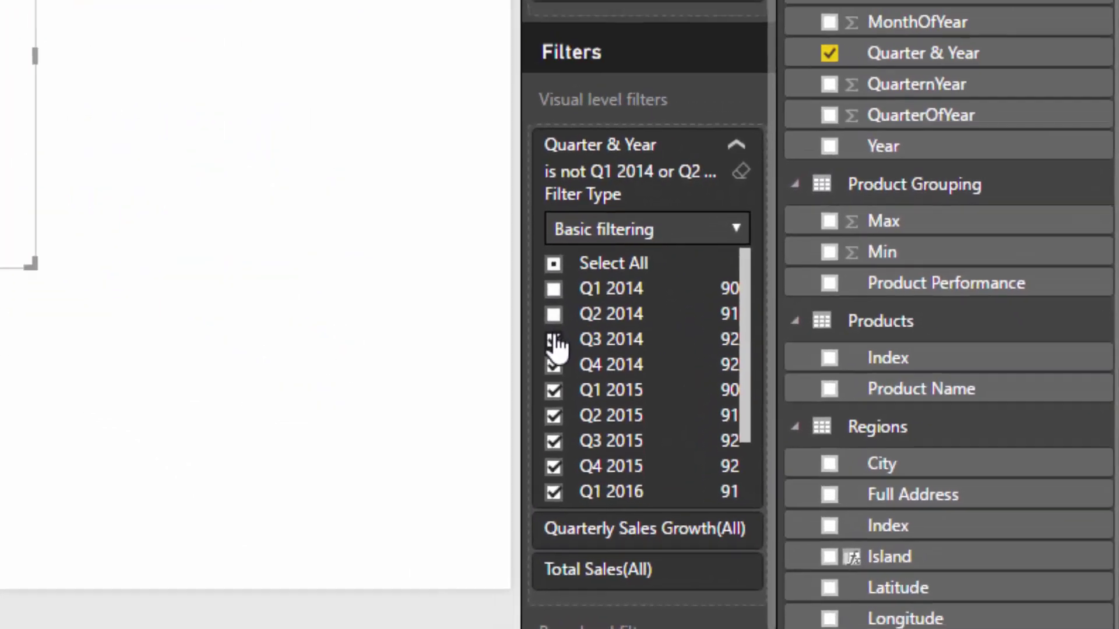
{"action": "left_click", "coordinate": [428, 275]}
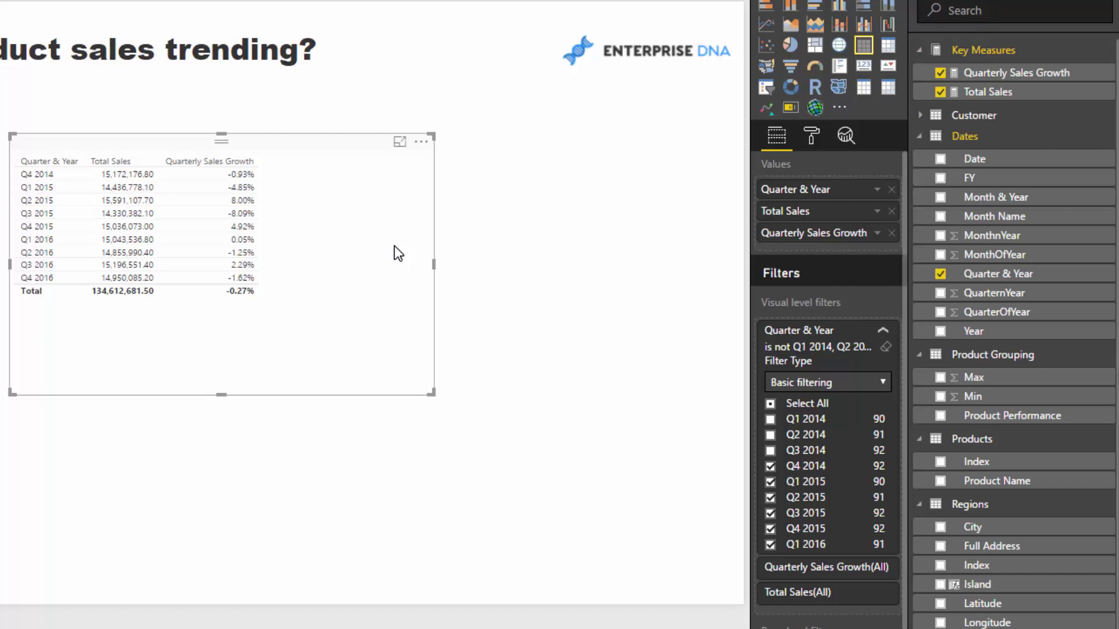
{"action": "mouse_move", "coordinate": [350, 228]}
{"action": "left_mouse_down"}
{"action": "mouse_move", "coordinate": [544, 208]}
{"action": "mouse_move", "coordinate": [352, 219]}
{"action": "left_mouse_up"}
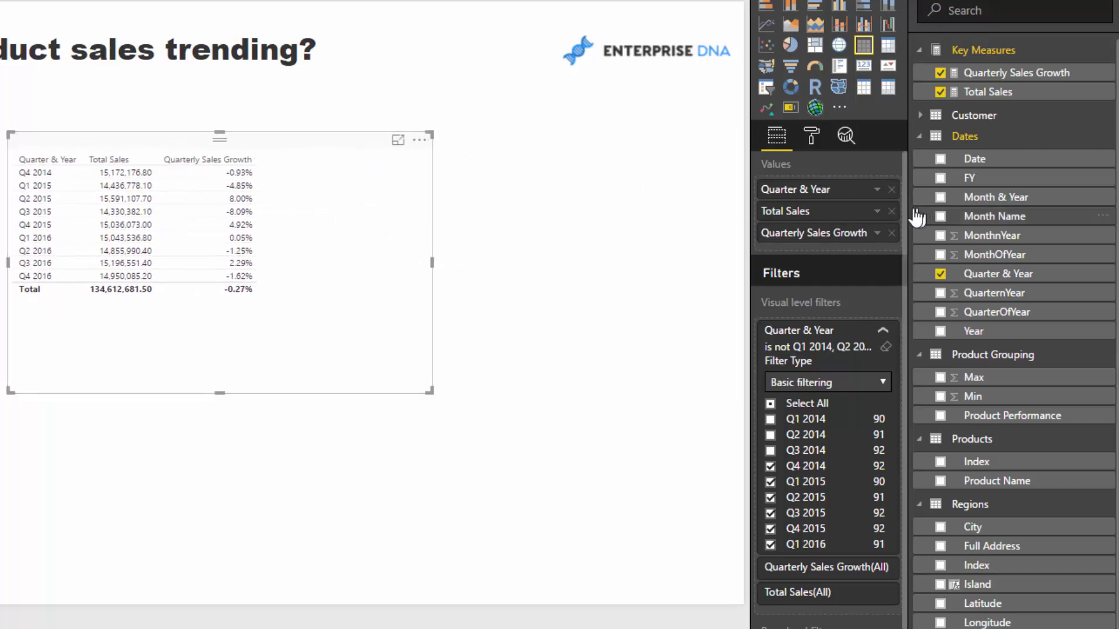
Step: Drop Total Sales, convert to a matrix with Product Name rows, and enlarge it
{"action": "left_click", "coordinate": [892, 213]}
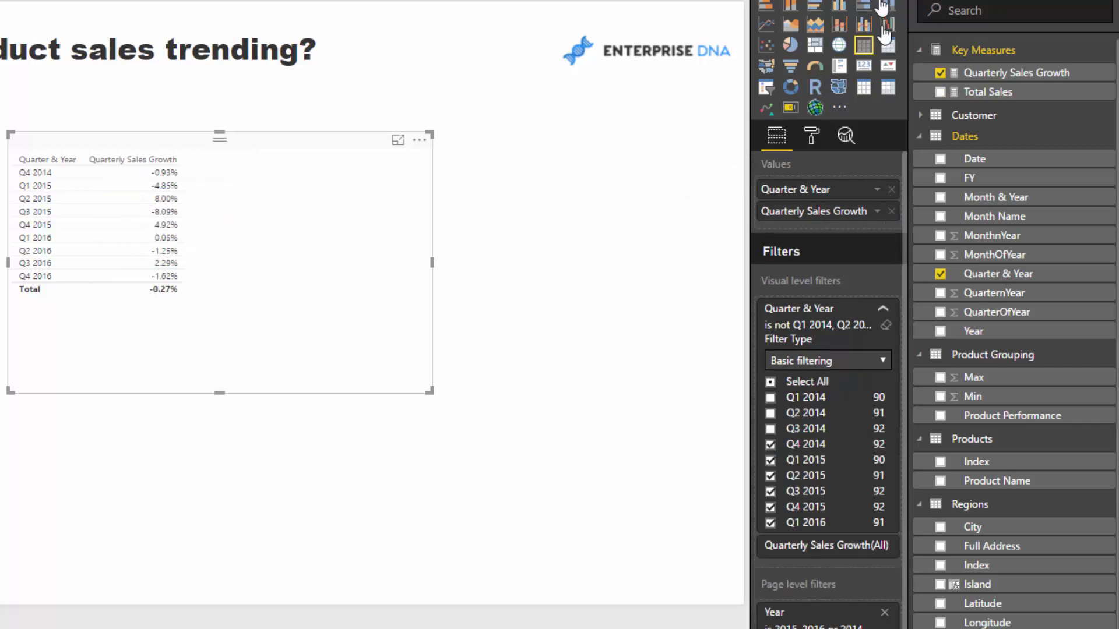
{"action": "left_click", "coordinate": [889, 46]}
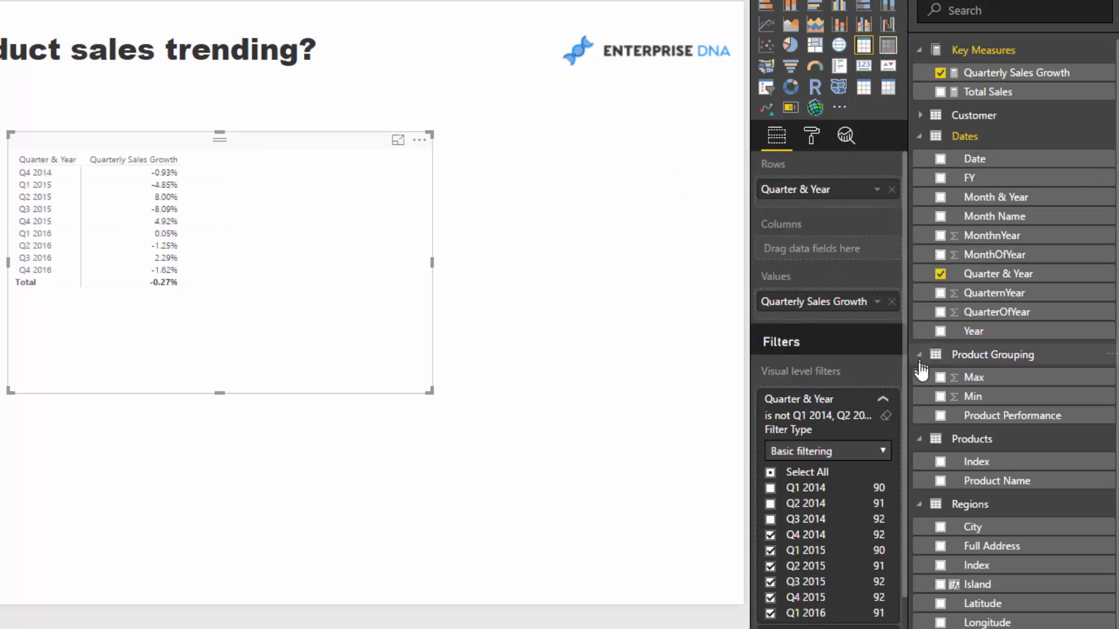
{"action": "left_click", "coordinate": [936, 505]}
{"action": "mouse_move", "coordinate": [983, 481]}
{"action": "left_mouse_down"}
{"action": "mouse_move", "coordinate": [826, 198]}
{"action": "mouse_move", "coordinate": [824, 263]}
{"action": "left_mouse_up"}
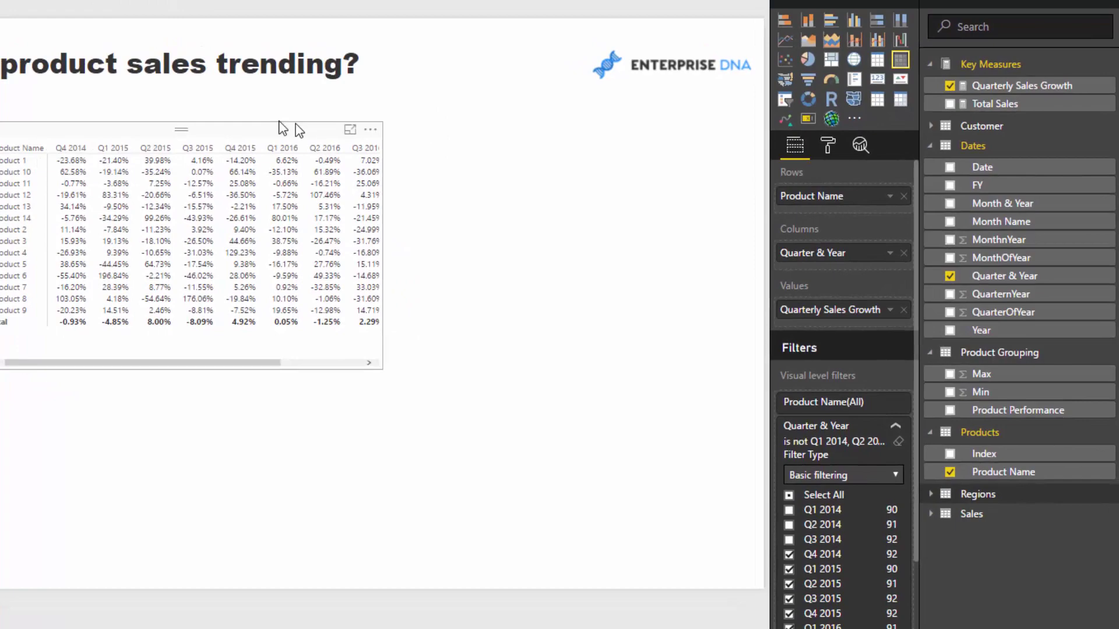
{"action": "left_click_drag", "start_coordinate": [390, 356], "coordinate": [539, 371]}
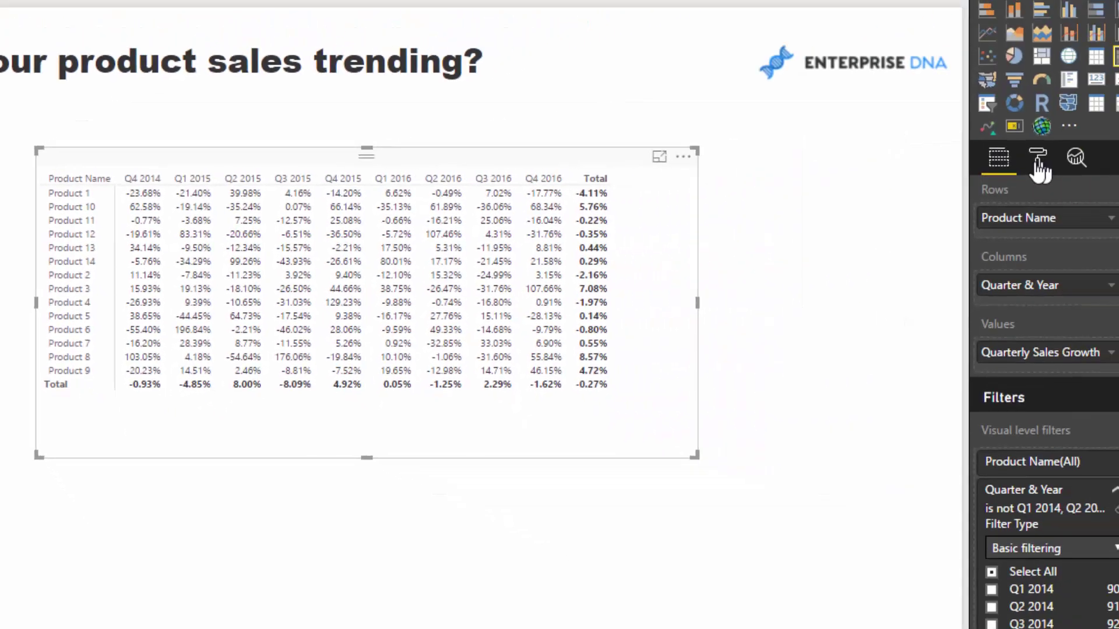
Step: Set the matrix text size to 10, then reposition and widen the matrix
{"action": "left_click", "coordinate": [1038, 163]}
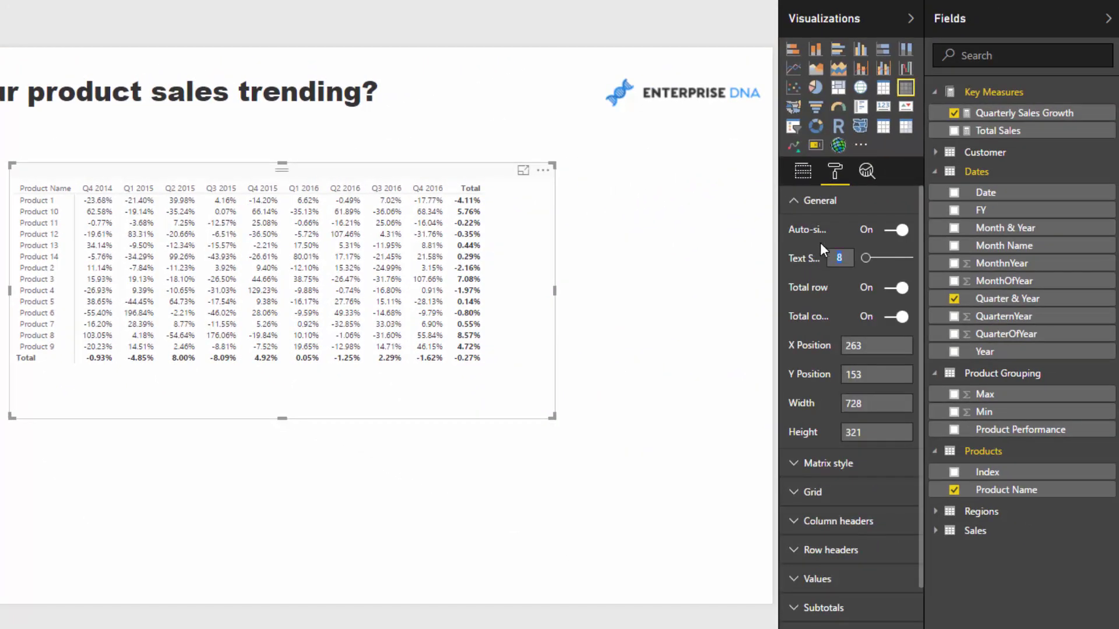
{"action": "type", "text": "0"}
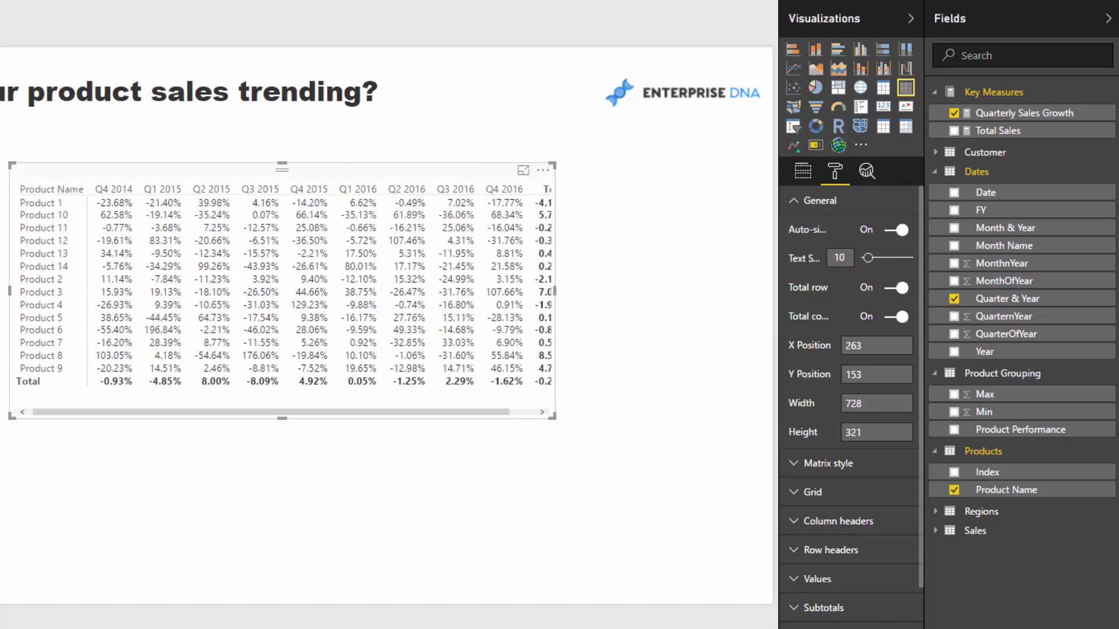
{"action": "mouse_move", "coordinate": [431, 178]}
{"action": "left_mouse_down"}
{"action": "mouse_move", "coordinate": [296, 161]}
{"action": "mouse_move", "coordinate": [325, 166]}
{"action": "left_mouse_up"}
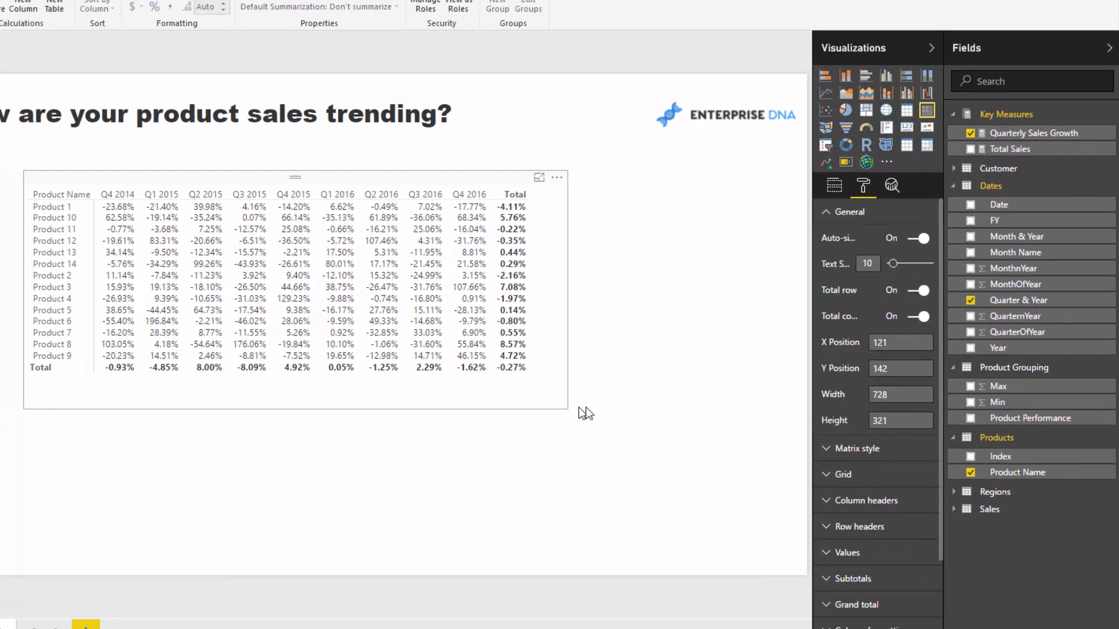
{"action": "left_click_drag", "start_coordinate": [471, 414], "coordinate": [584, 404]}
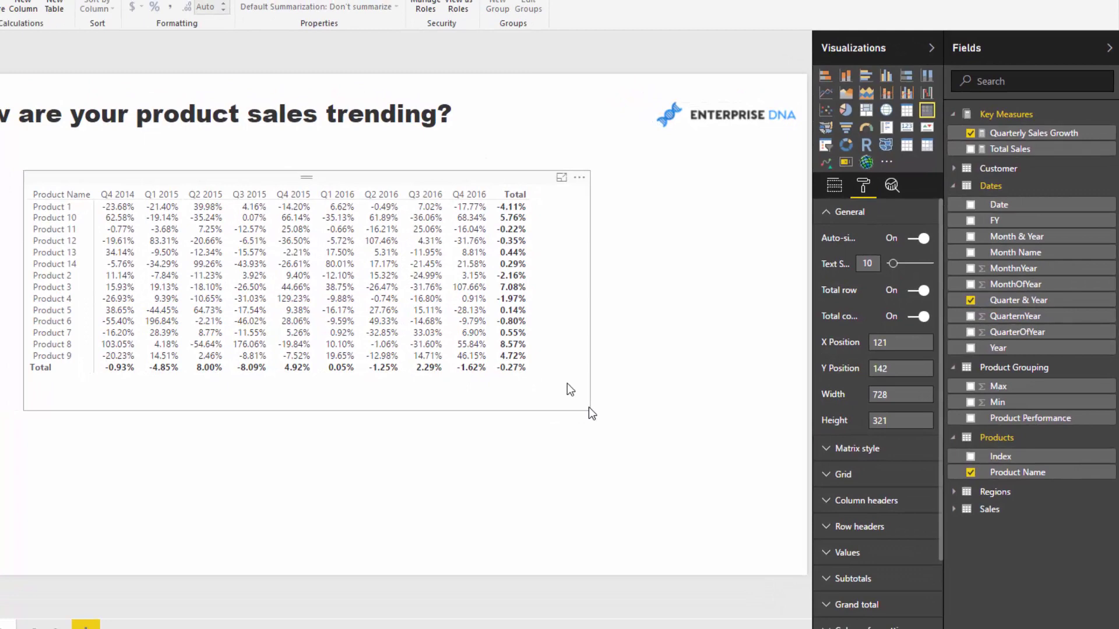
{"action": "left_click_drag", "start_coordinate": [461, 190], "coordinate": [492, 188]}
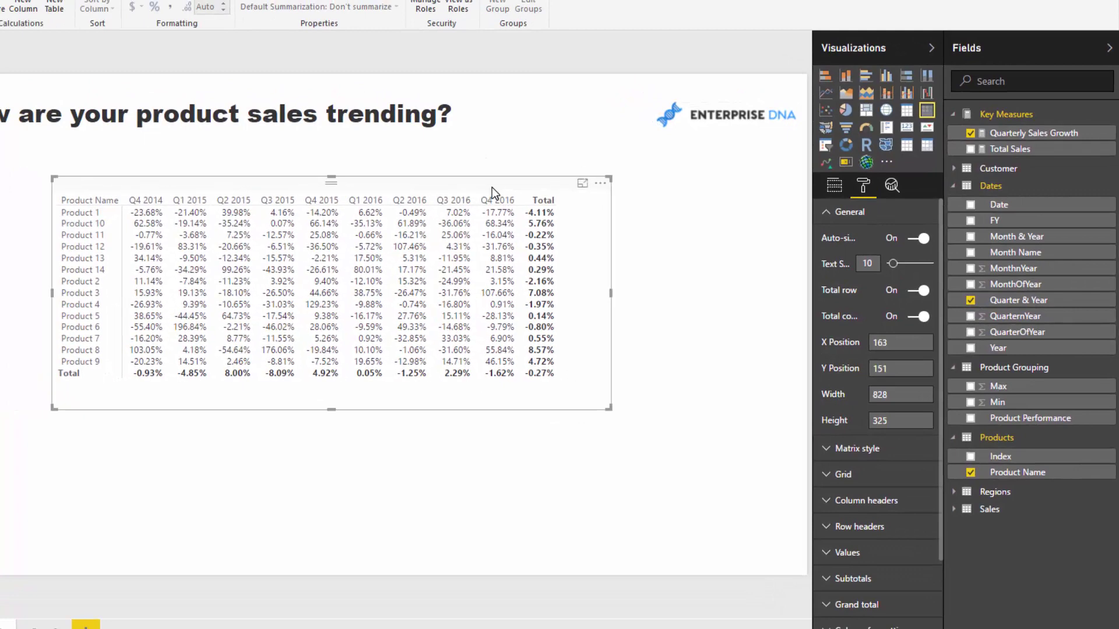
{"action": "left_click_drag", "start_coordinate": [493, 187], "coordinate": [490, 171]}
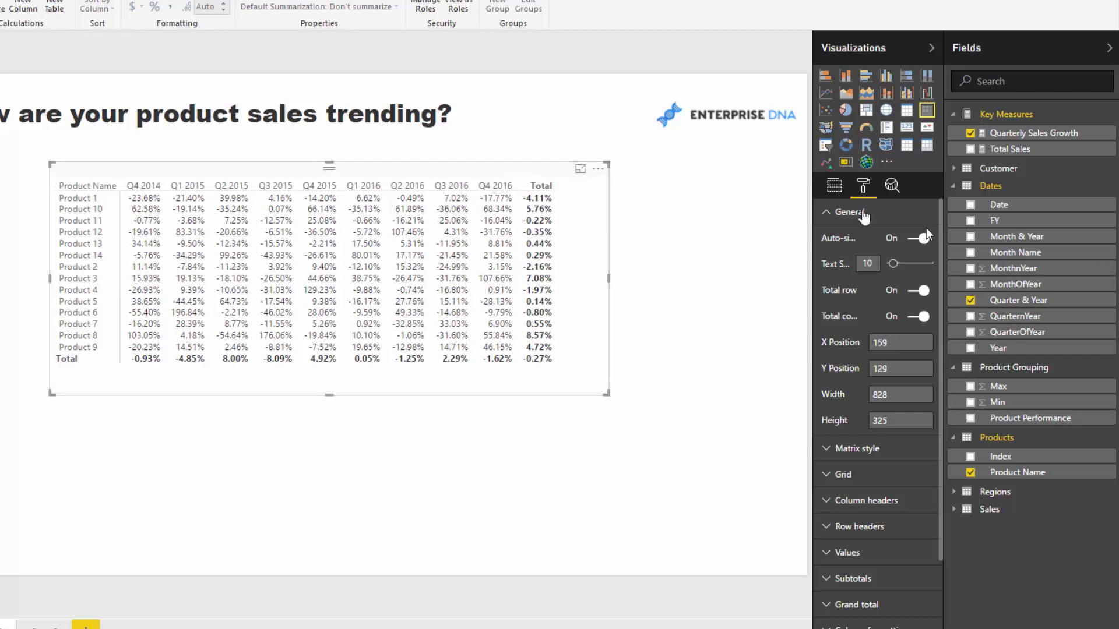
{"action": "left_click", "coordinate": [831, 214]}
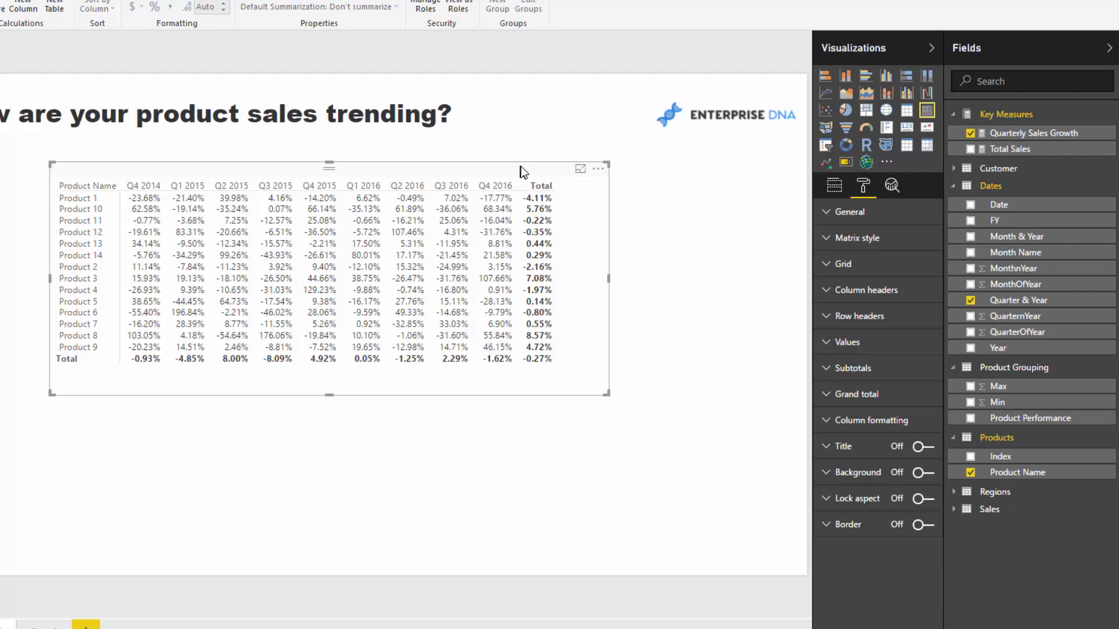
{"action": "left_click_drag", "start_coordinate": [520, 166], "coordinate": [527, 166]}
{"action": "left_click", "coordinate": [835, 187]}
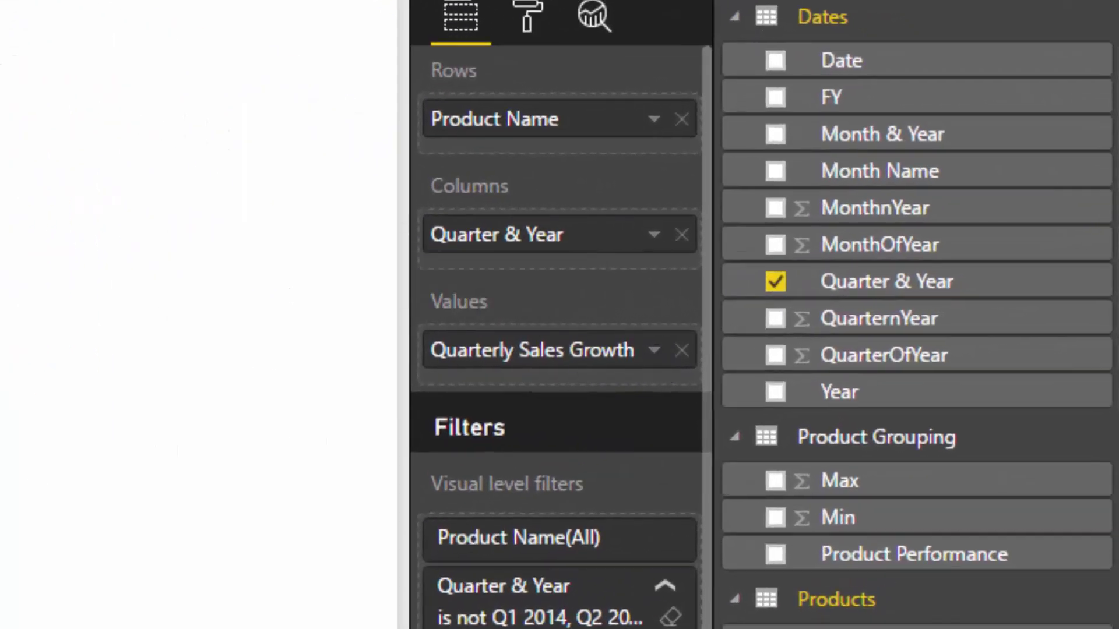
Step: Open Conditional formatting from the Quarterly Sales Growth dropdown in Values
{"action": "left_click", "coordinate": [654, 351]}
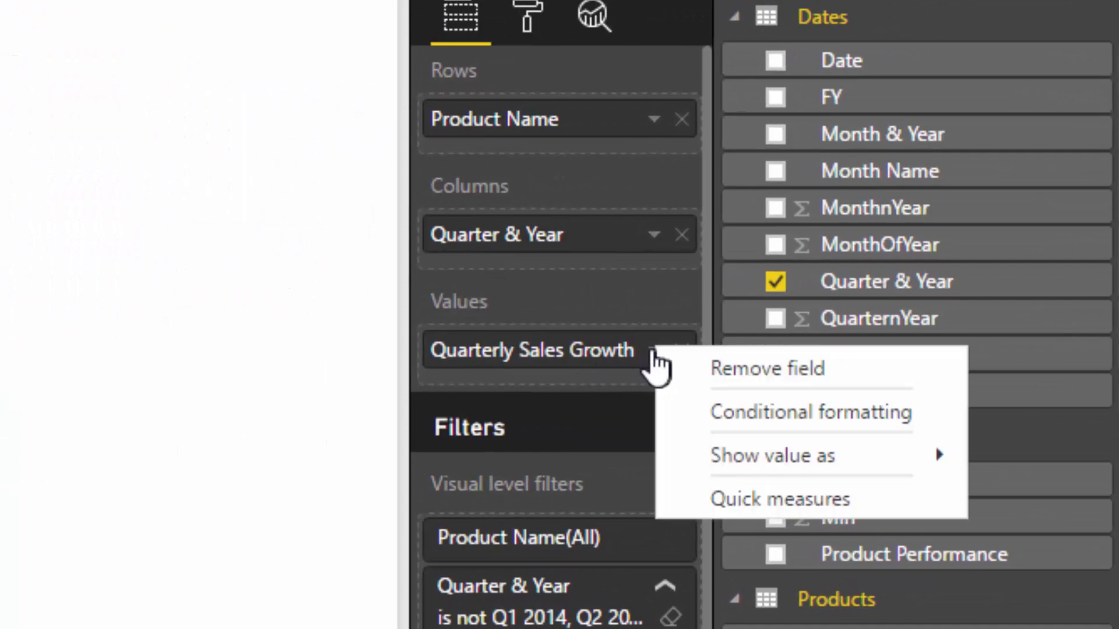
{"action": "left_click", "coordinate": [123, 343]}
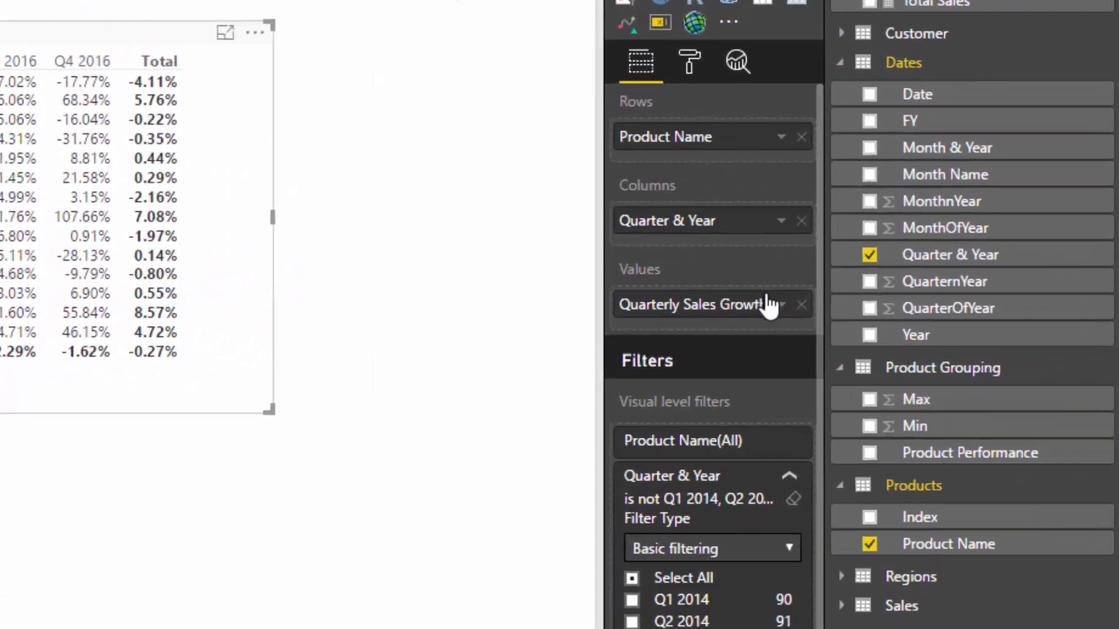
{"action": "left_click", "coordinate": [673, 290]}
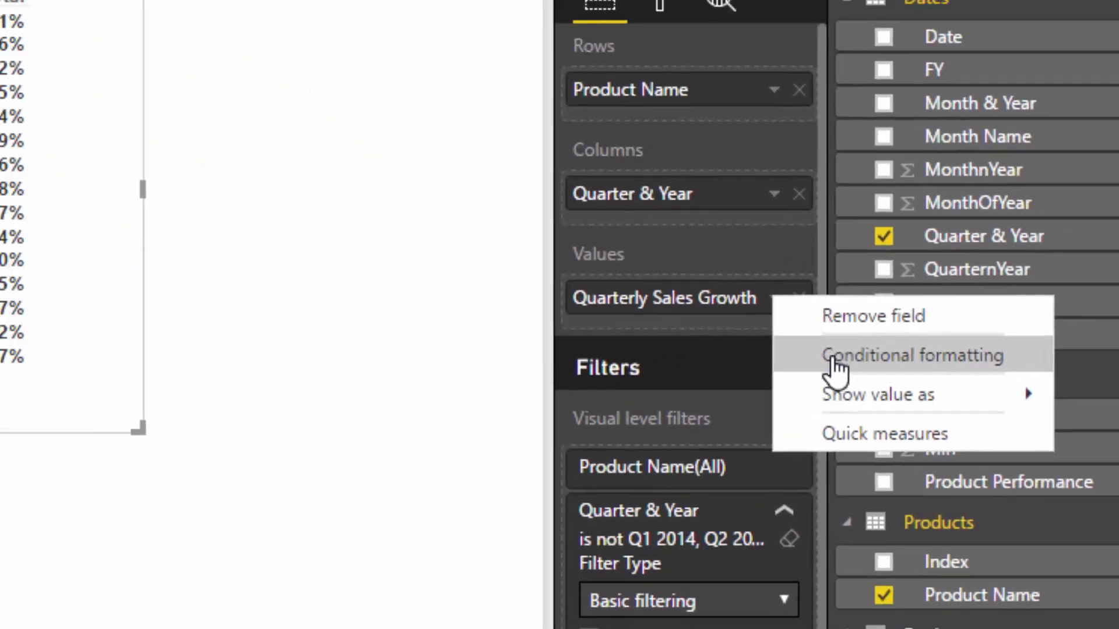
{"action": "left_click", "coordinate": [737, 350]}
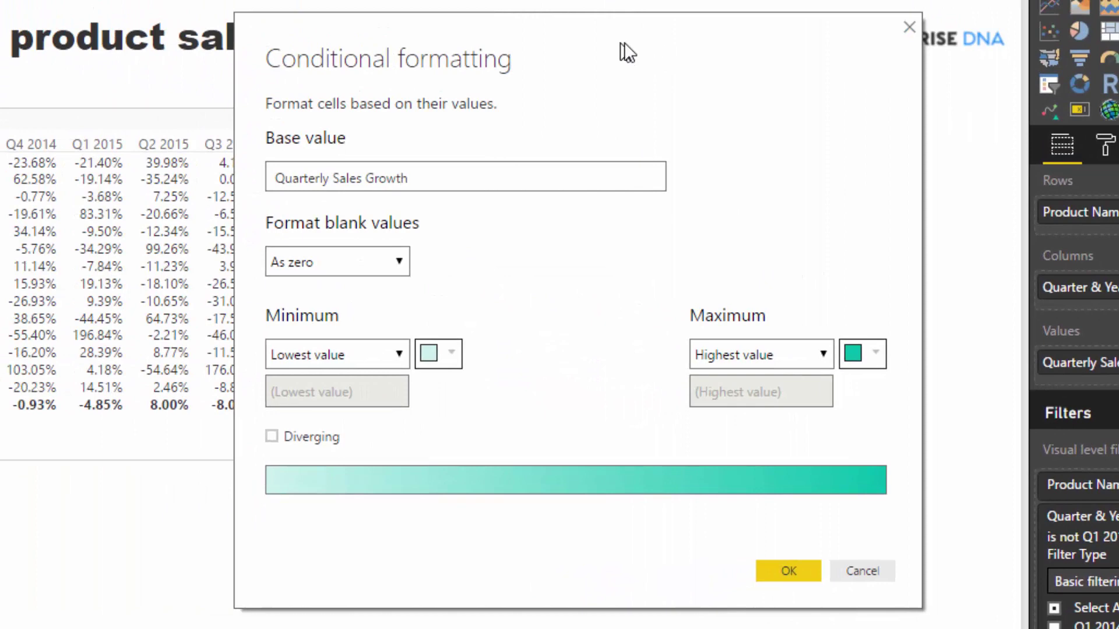
Step: Set the colour-scale minimum to a fixed Number with red colour
{"action": "mouse_move", "coordinate": [659, 40]}
{"action": "left_mouse_down"}
{"action": "mouse_move", "coordinate": [625, 43]}
{"action": "mouse_move", "coordinate": [638, 43]}
{"action": "left_mouse_up"}
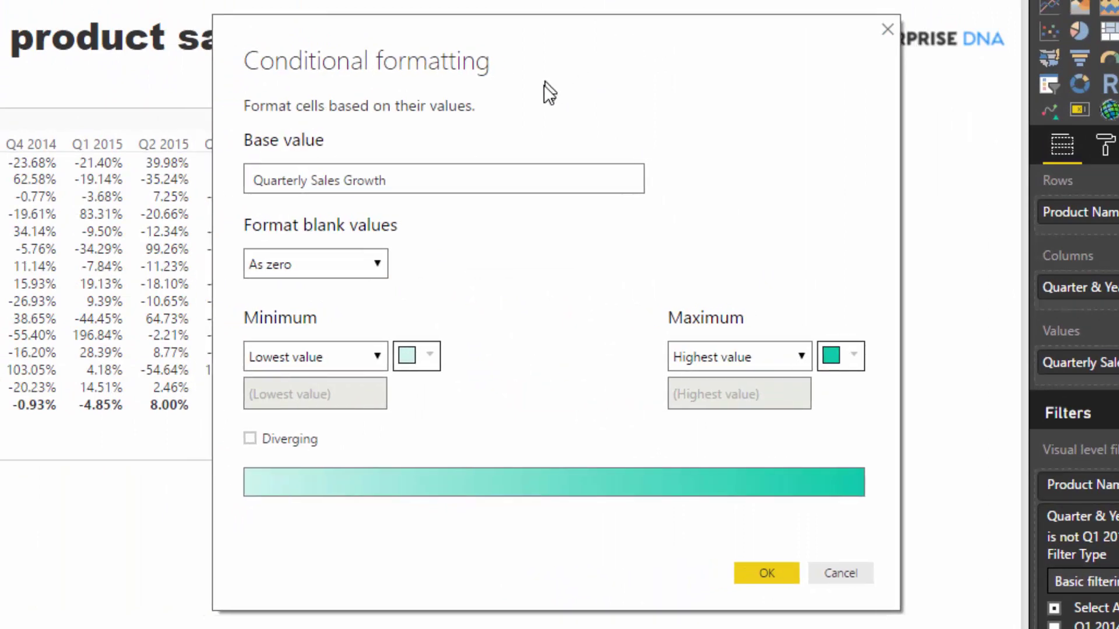
{"action": "left_click", "coordinate": [435, 359]}
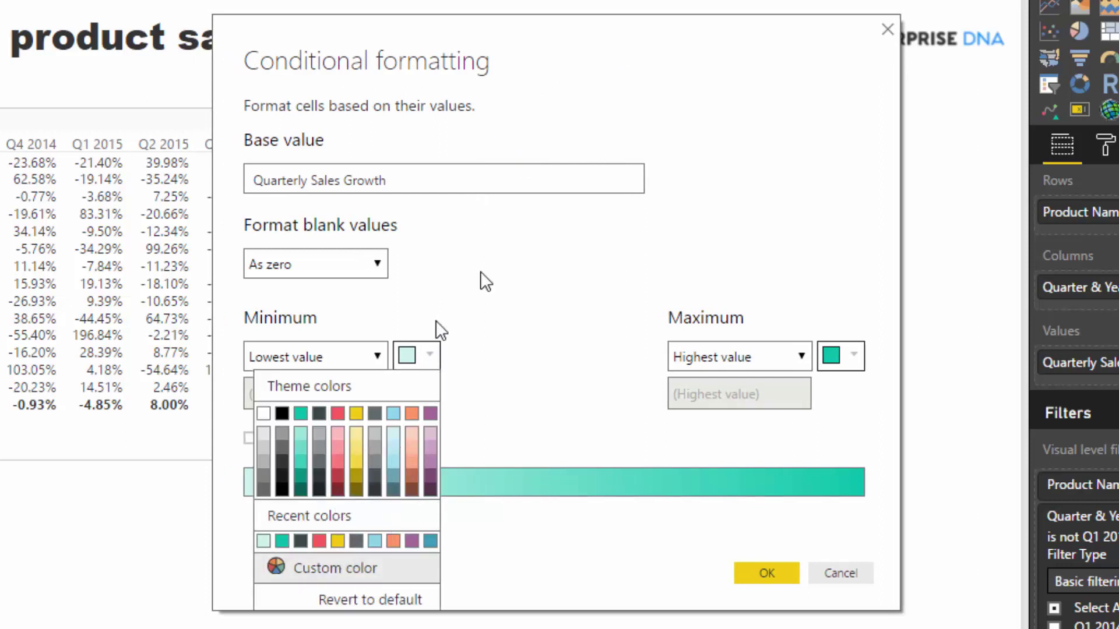
{"action": "left_click", "coordinate": [374, 355]}
{"action": "left_click", "coordinate": [316, 400]}
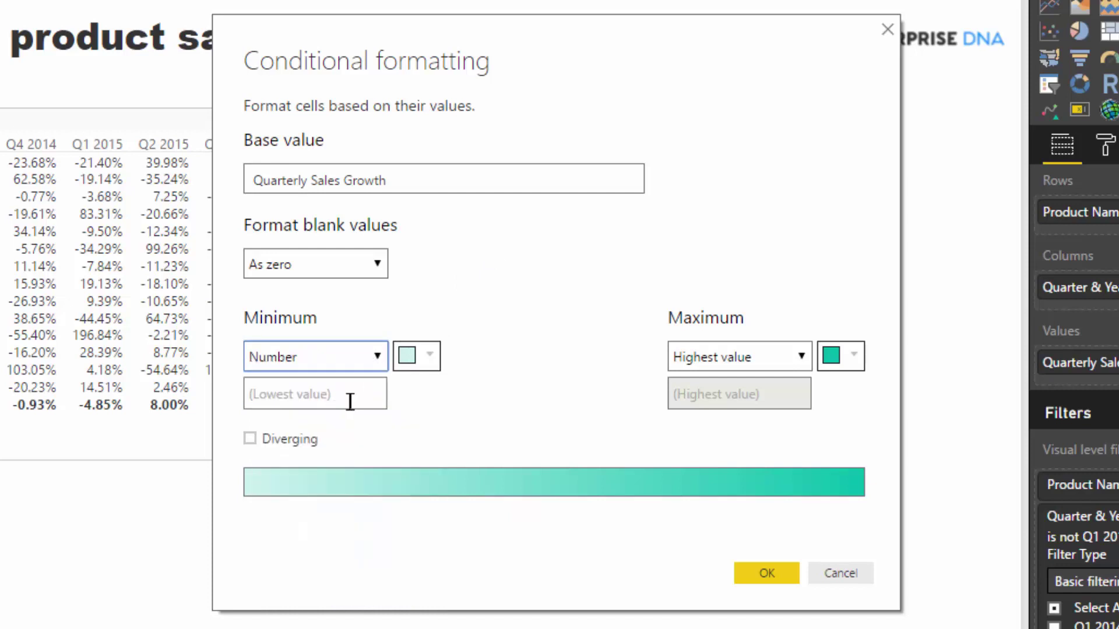
{"action": "type", "text": "0"}
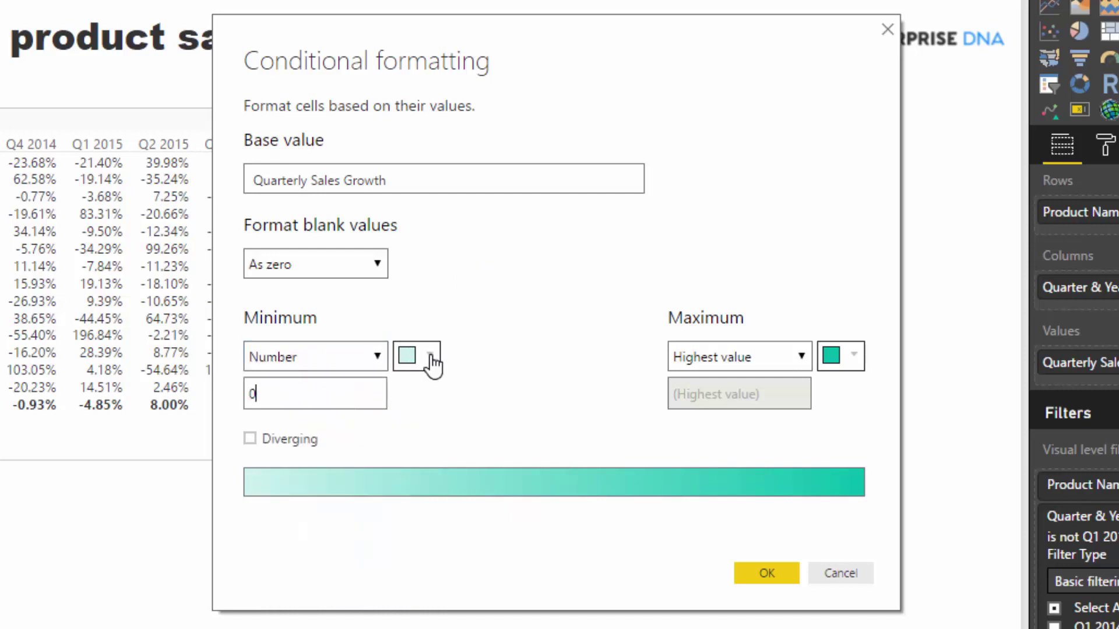
{"action": "left_click", "coordinate": [430, 358]}
{"action": "left_click", "coordinate": [336, 147]}
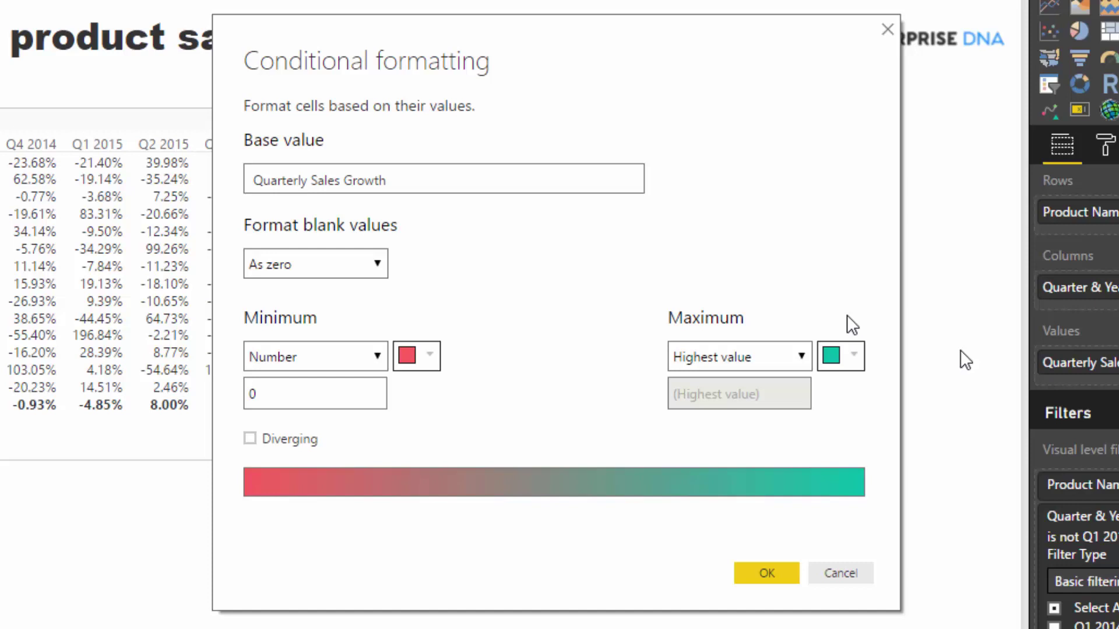
Step: Set the maximum to Number 0 in teal and apply the formatting
{"action": "left_click", "coordinate": [779, 357]}
{"action": "left_click", "coordinate": [778, 398]}
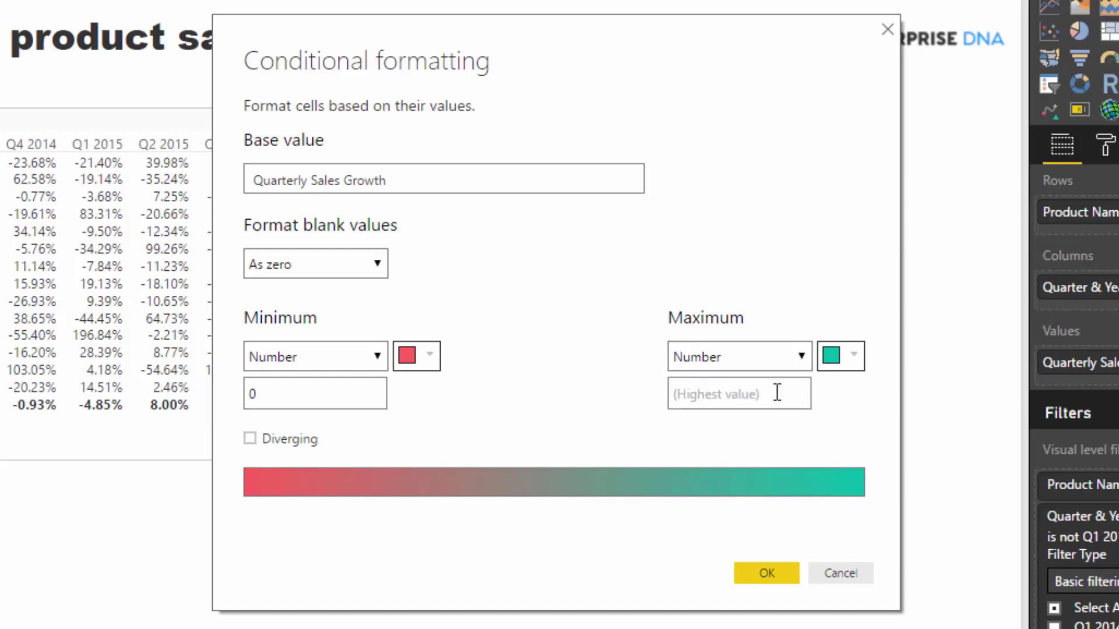
{"action": "left_click", "coordinate": [777, 394]}
{"action": "type", "text": "0"}
{"action": "left_click", "coordinate": [855, 363]}
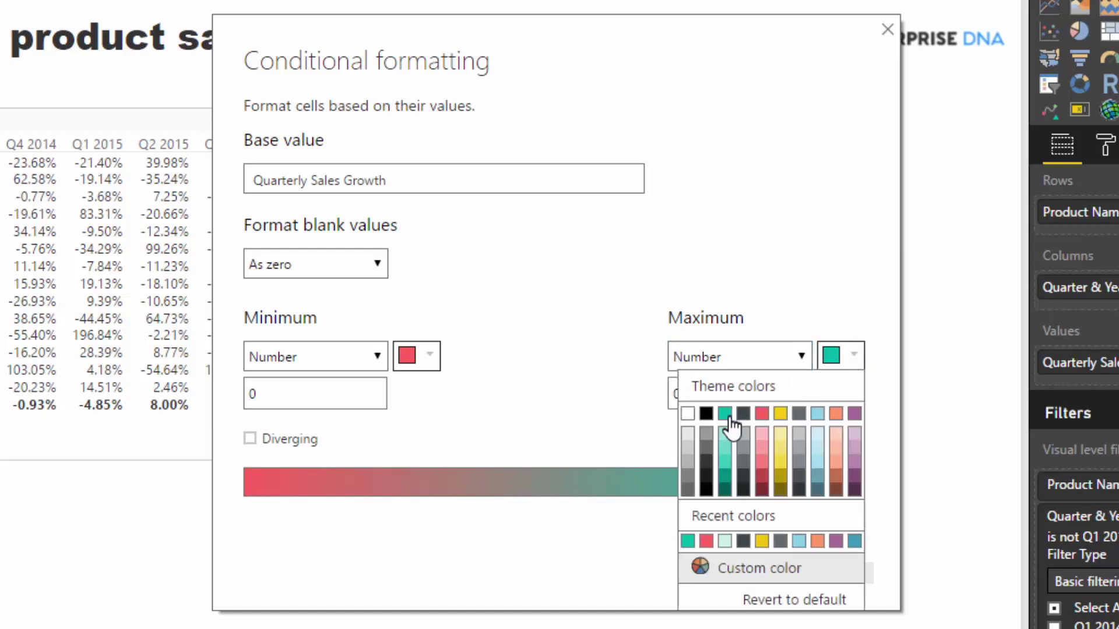
{"action": "left_click", "coordinate": [730, 425]}
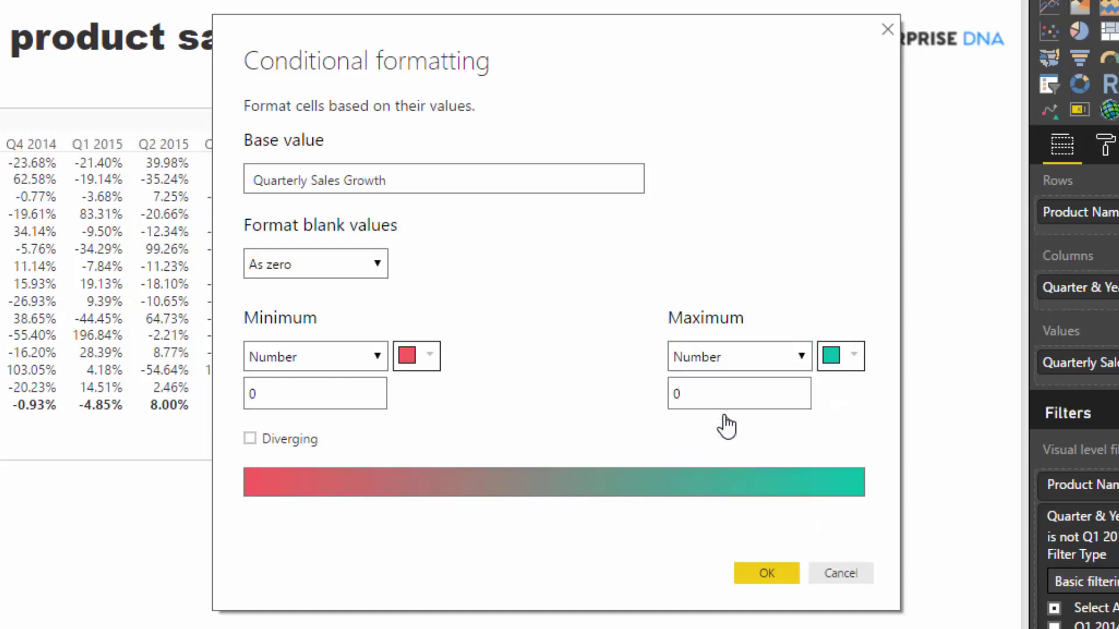
{"action": "left_click", "coordinate": [767, 575]}
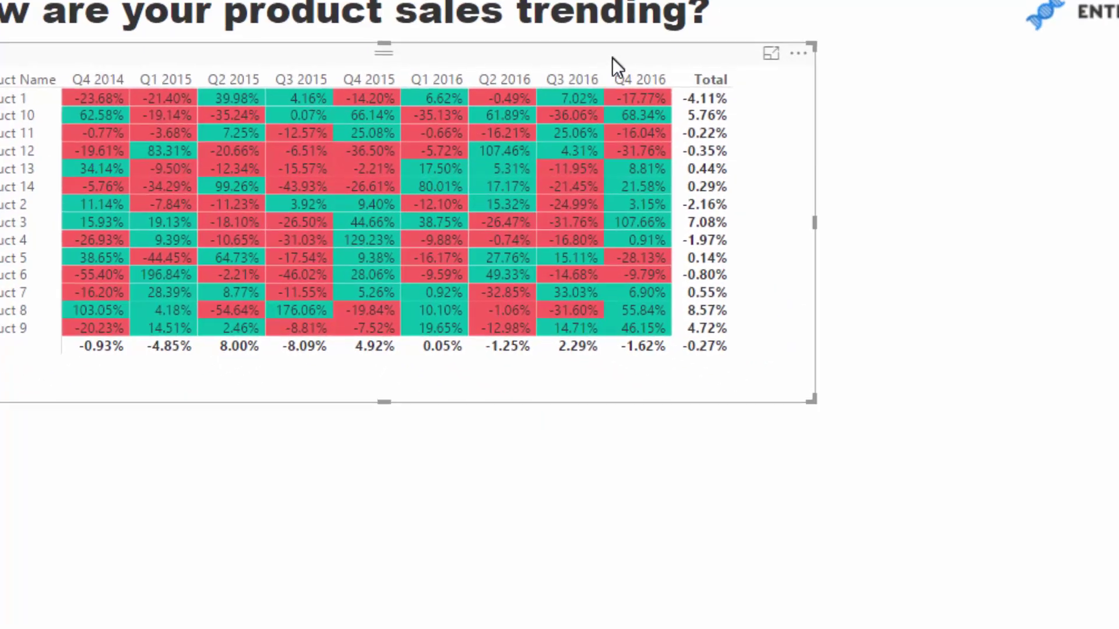
Step: Shrink the growth matrix, then copy-paste it and place the copy below
{"action": "mouse_move", "coordinate": [750, 378]}
{"action": "left_mouse_down"}
{"action": "mouse_move", "coordinate": [698, 352]}
{"action": "mouse_move", "coordinate": [717, 351]}
{"action": "left_mouse_up"}
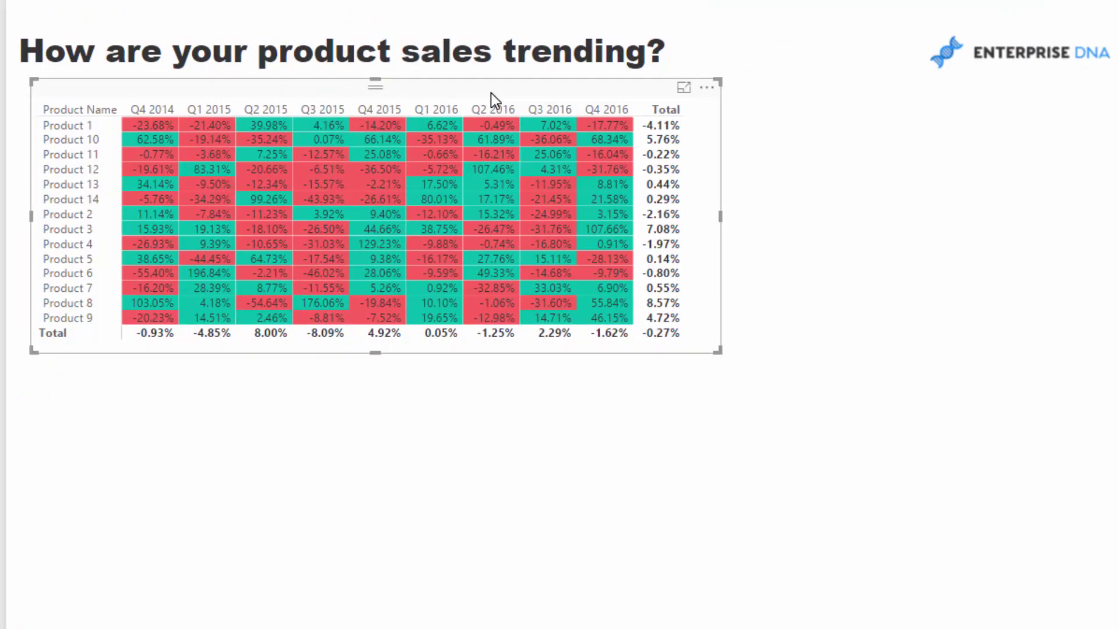
{"action": "key", "text": "ctrl+c"}
{"action": "key", "text": "ctrl+v"}
{"action": "left_click_drag", "start_coordinate": [506, 97], "coordinate": [498, 371]}
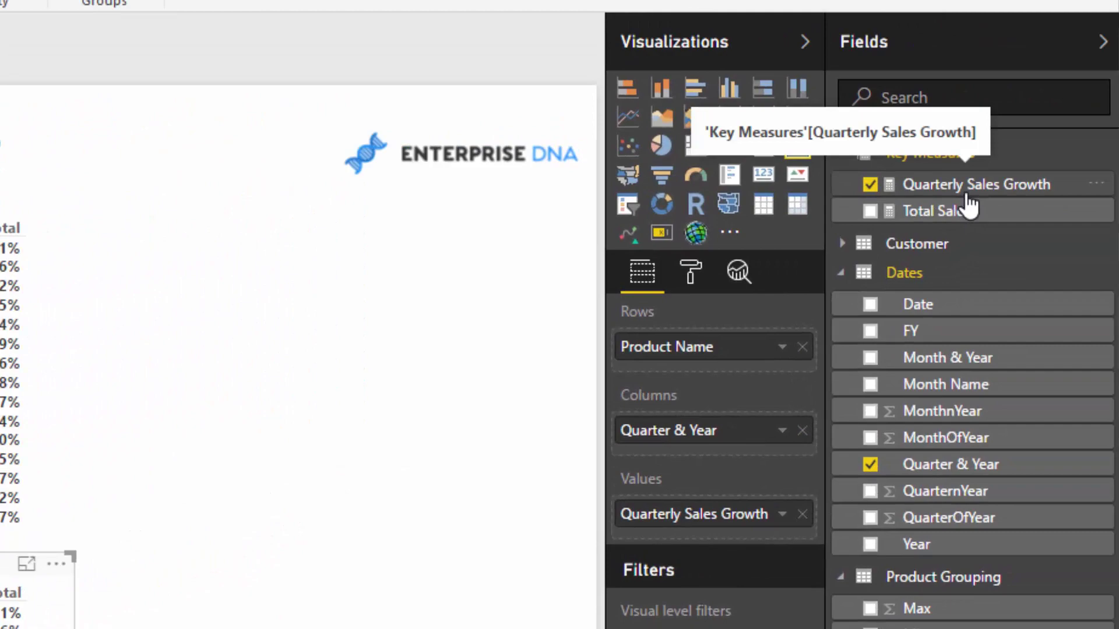
Step: Copy the Quarterly Sales Growth formula into a new measure
{"action": "left_click", "coordinate": [966, 188]}
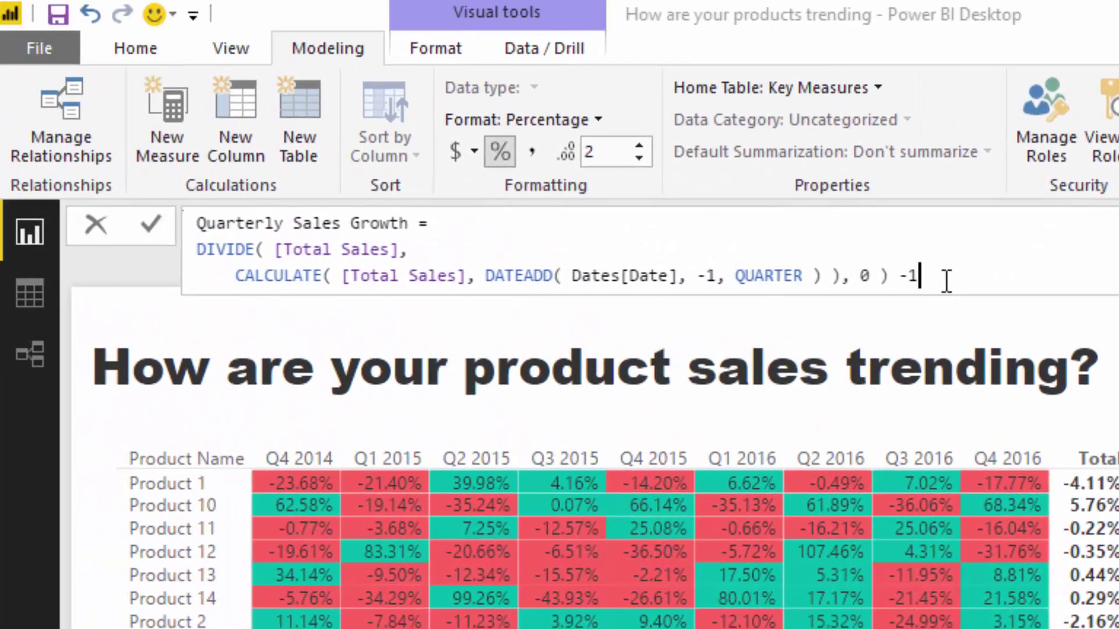
{"action": "left_click_drag", "start_coordinate": [946, 279], "coordinate": [238, 179]}
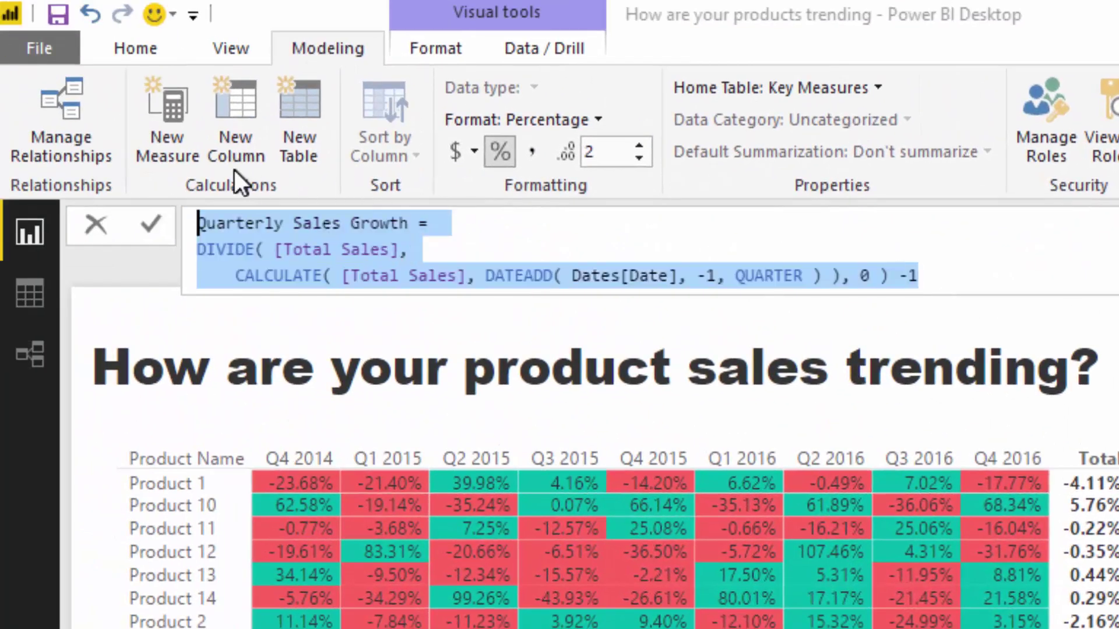
{"action": "left_click", "coordinate": [169, 129]}
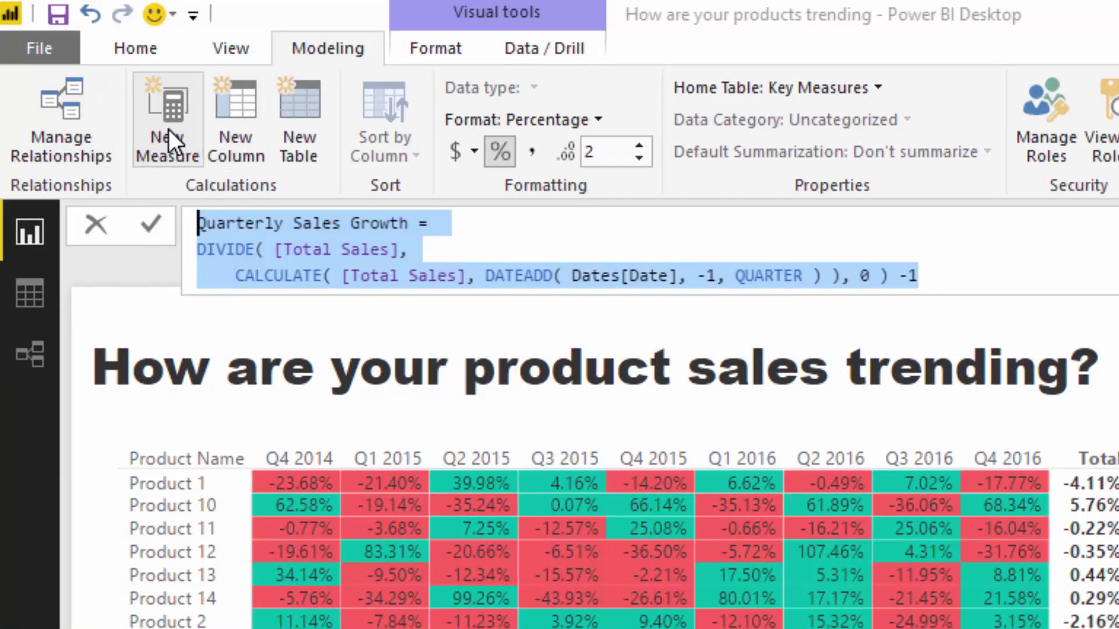
{"action": "key", "text": "ctrl+v"}
Step: Rename the new measure to Monthly Sales Growth and change QUARTER to MONTH
{"action": "left_click_drag", "start_coordinate": [283, 221], "coordinate": [181, 218]}
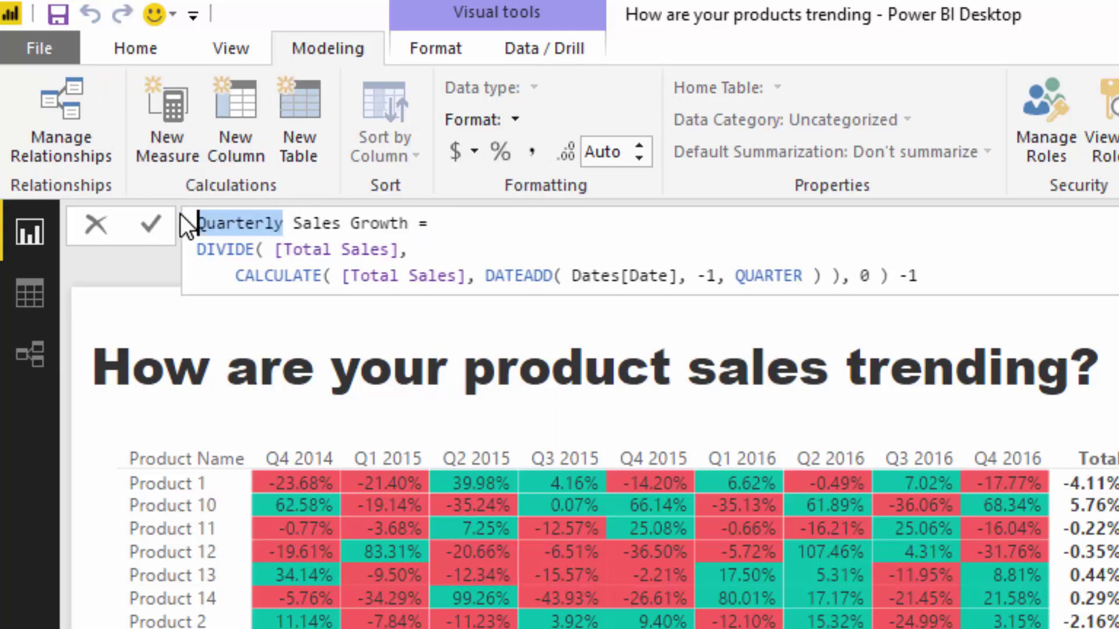
{"action": "type", "text": "Monthly"}
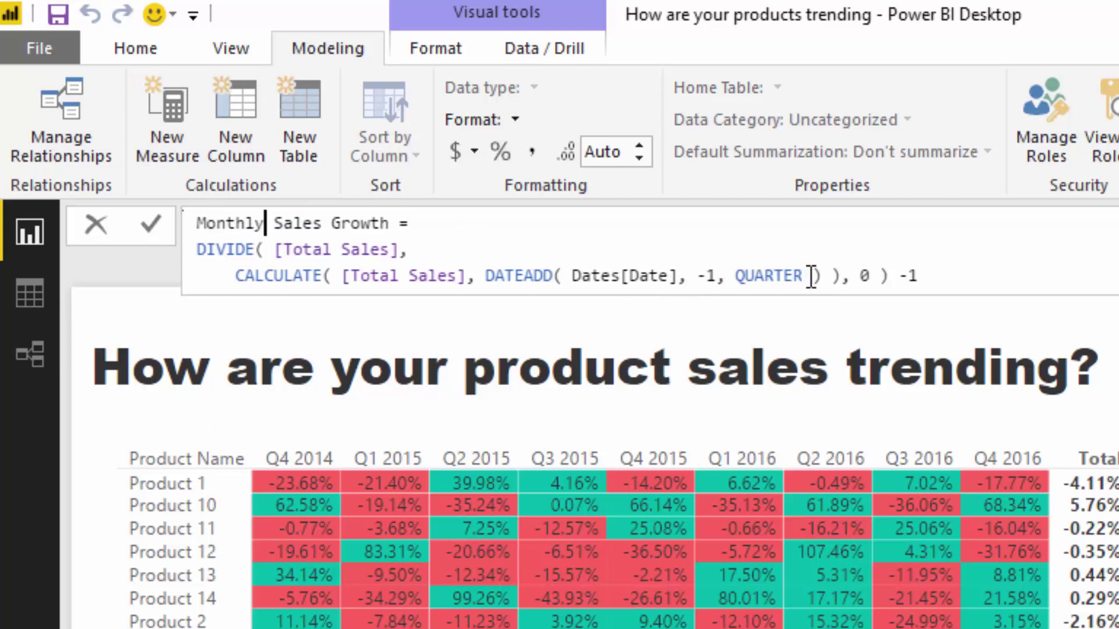
{"action": "left_click_drag", "start_coordinate": [803, 276], "coordinate": [737, 275]}
{"action": "type", "text": "Mo"}
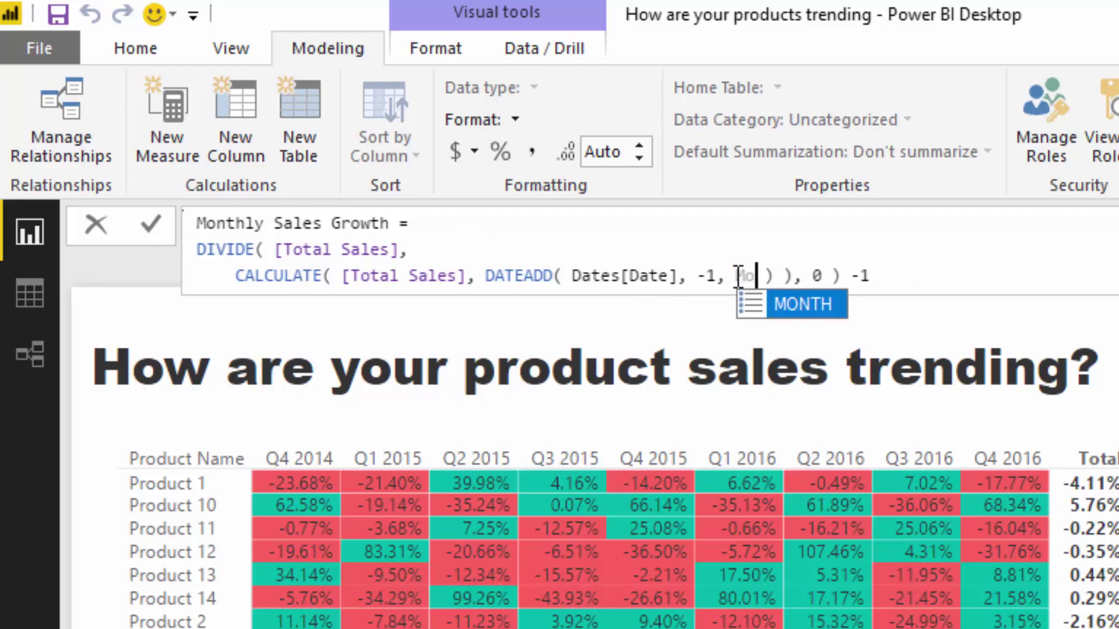
{"action": "key", "text": "Tab"}
{"action": "left_click", "coordinate": [1036, 276]}
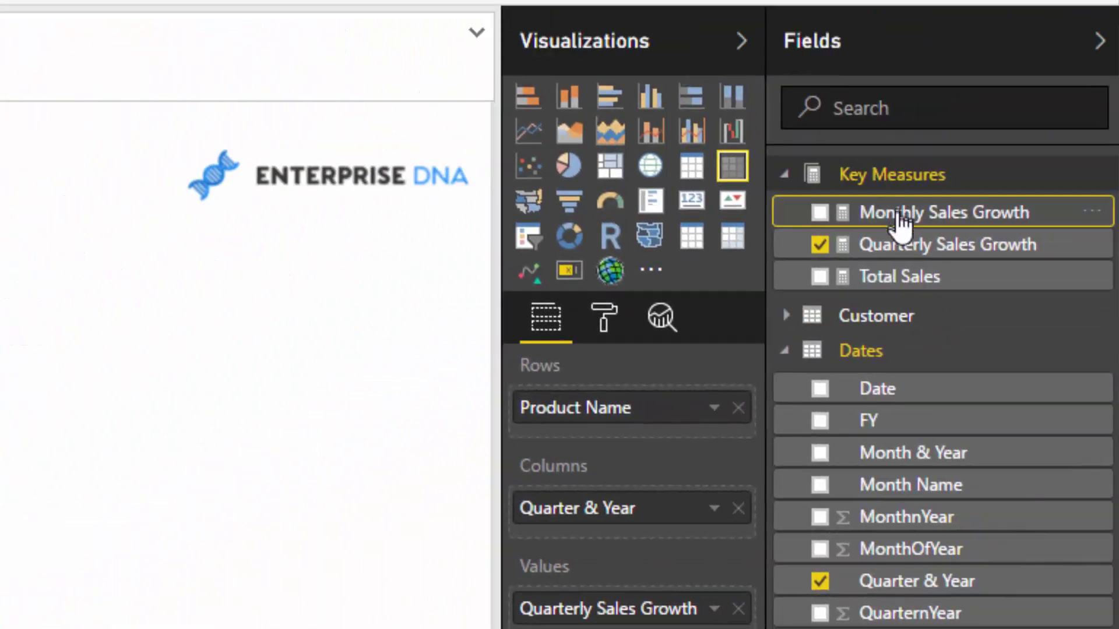
Step: Switch the lower matrix to Monthly Sales Growth by Month & Year, widened to show Jan 2016
{"action": "left_click_drag", "start_coordinate": [901, 207], "coordinate": [678, 608]}
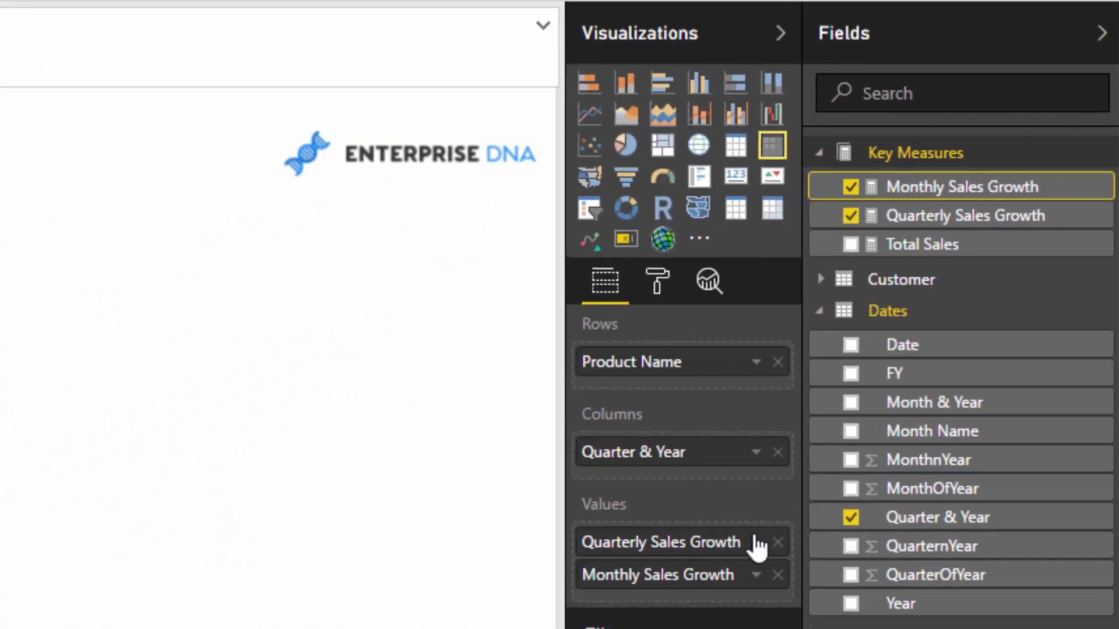
{"action": "left_click", "coordinate": [794, 513]}
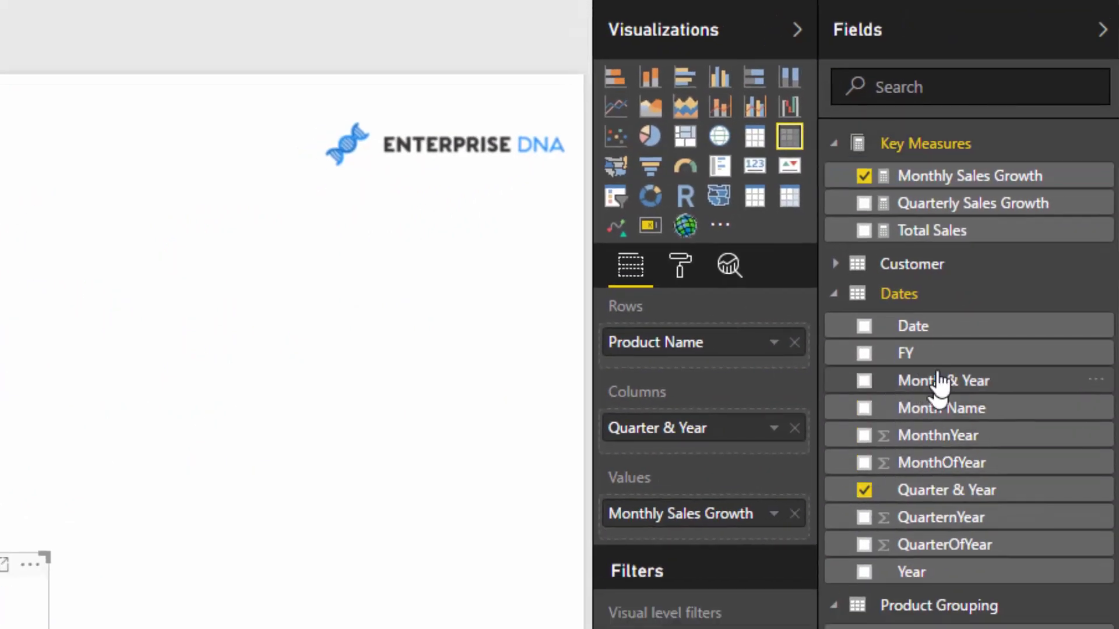
{"action": "left_click_drag", "start_coordinate": [870, 385], "coordinate": [761, 450]}
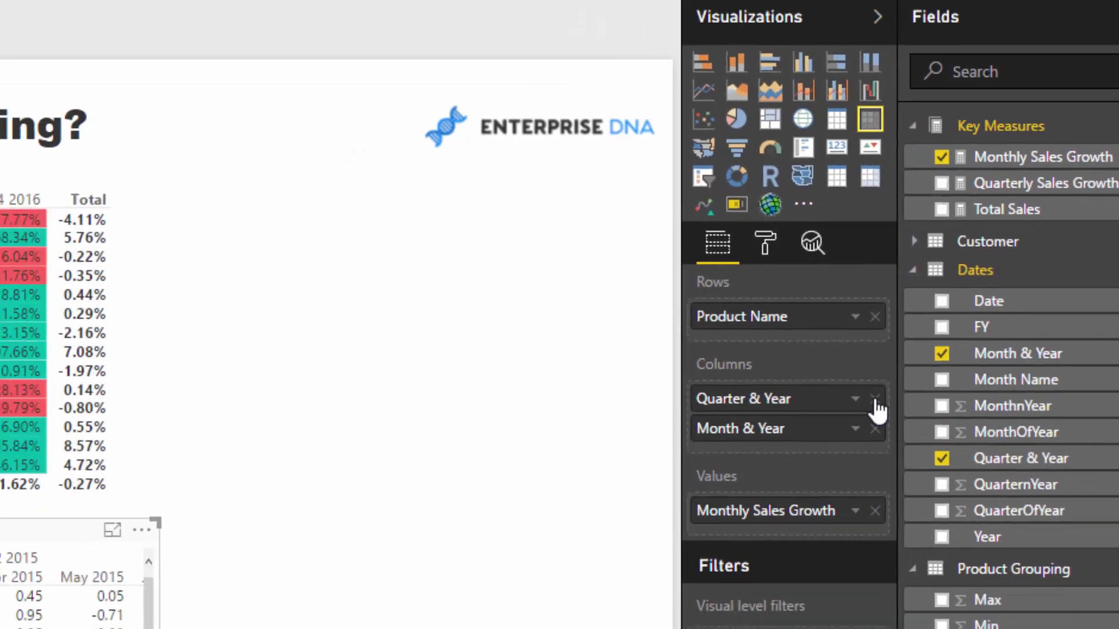
{"action": "left_click", "coordinate": [876, 398]}
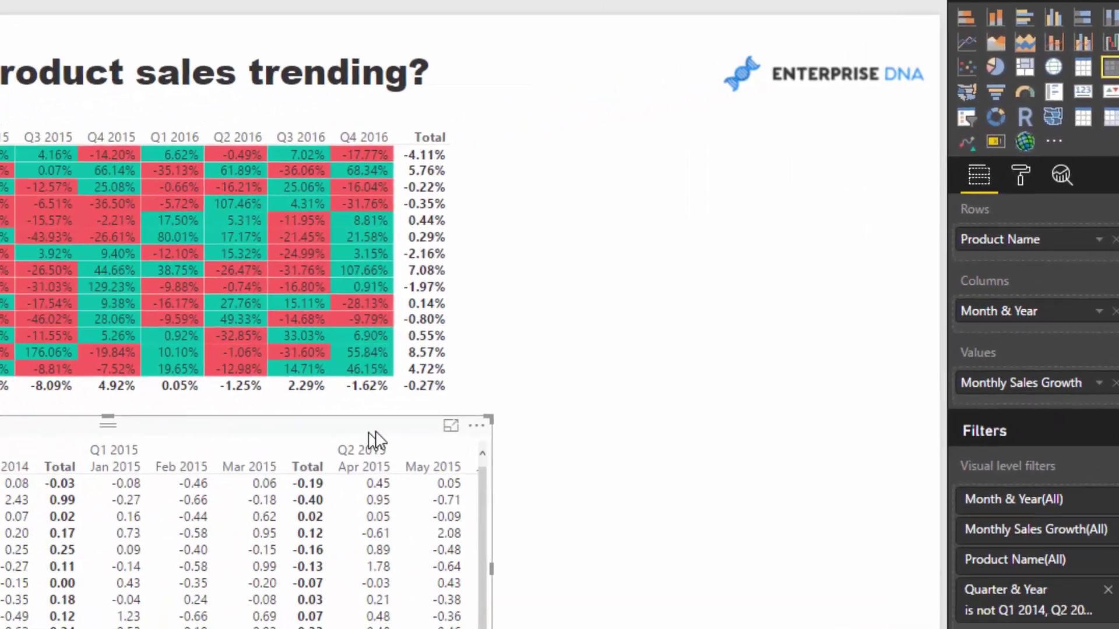
{"action": "mouse_move", "coordinate": [723, 353]}
{"action": "left_mouse_down"}
{"action": "mouse_move", "coordinate": [1035, 361]}
{"action": "mouse_move", "coordinate": [1057, 350]}
{"action": "left_mouse_up"}
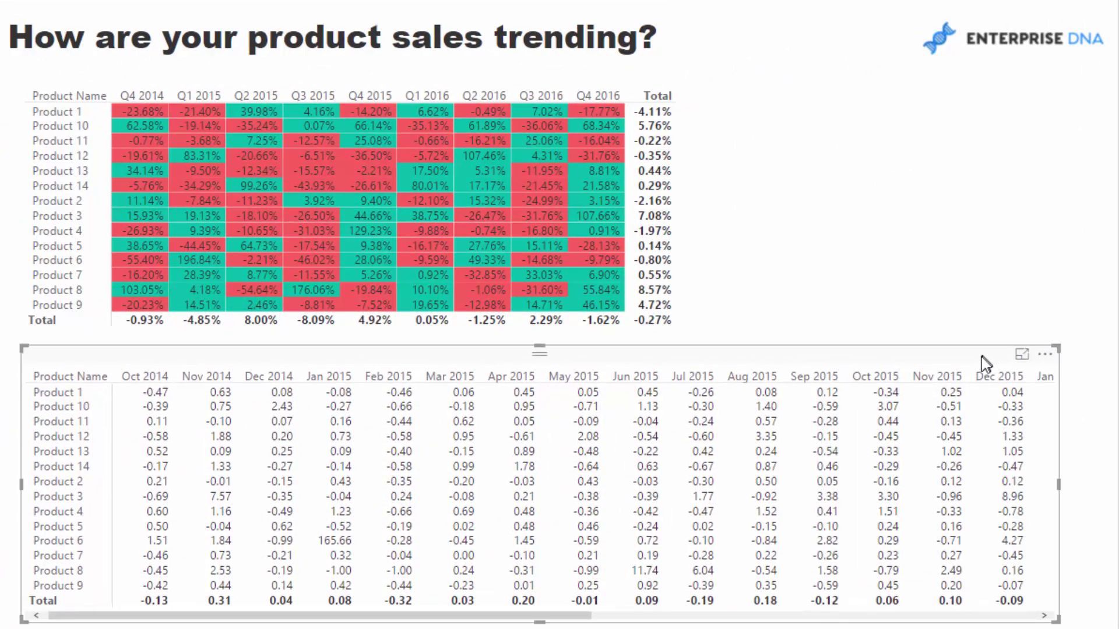
{"action": "left_click_drag", "start_coordinate": [988, 352], "coordinate": [985, 353]}
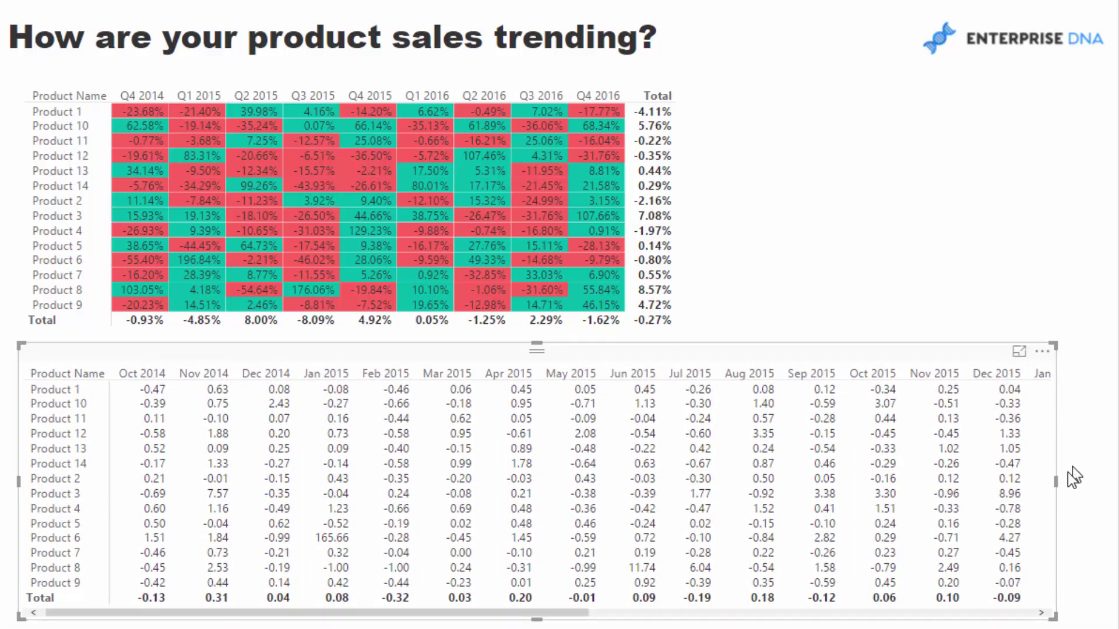
{"action": "mouse_move", "coordinate": [1058, 480]}
{"action": "left_mouse_down"}
{"action": "mouse_move", "coordinate": [1105, 491]}
{"action": "mouse_move", "coordinate": [1099, 484]}
{"action": "left_mouse_up"}
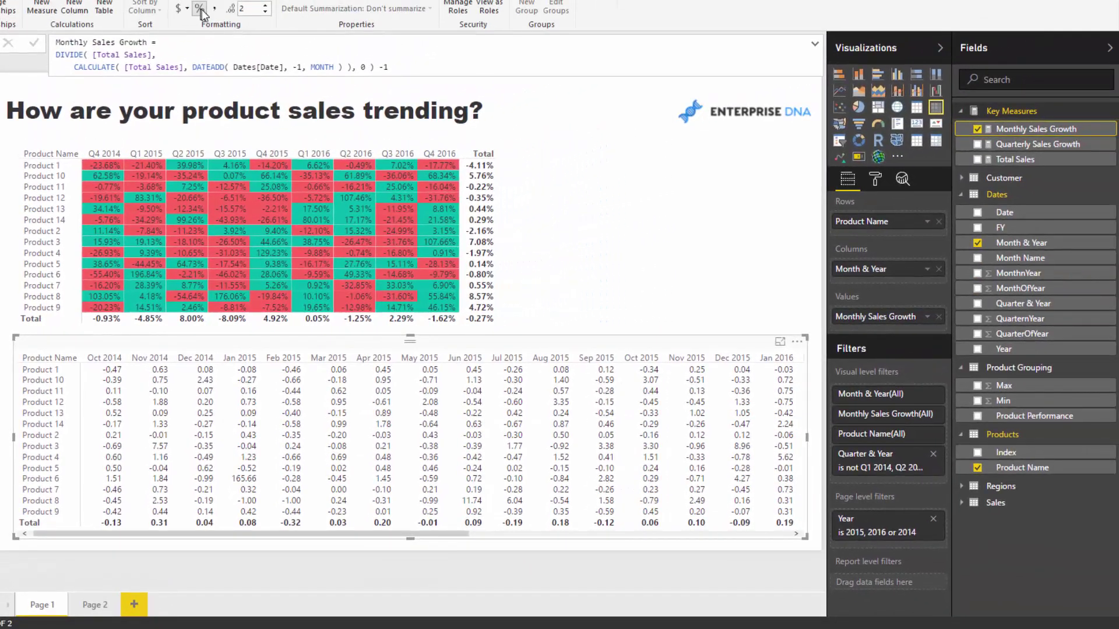
Step: Format the monthly growth as percentages with 0 decimals and open its conditional formatting
{"action": "left_click", "coordinate": [201, 10]}
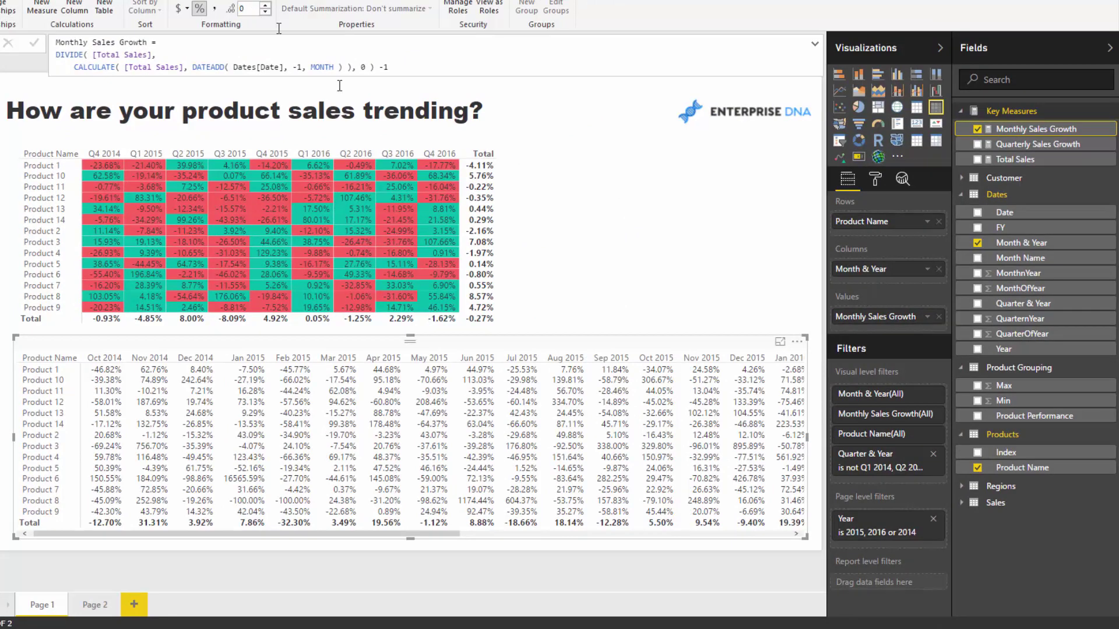
{"action": "key", "text": "Return"}
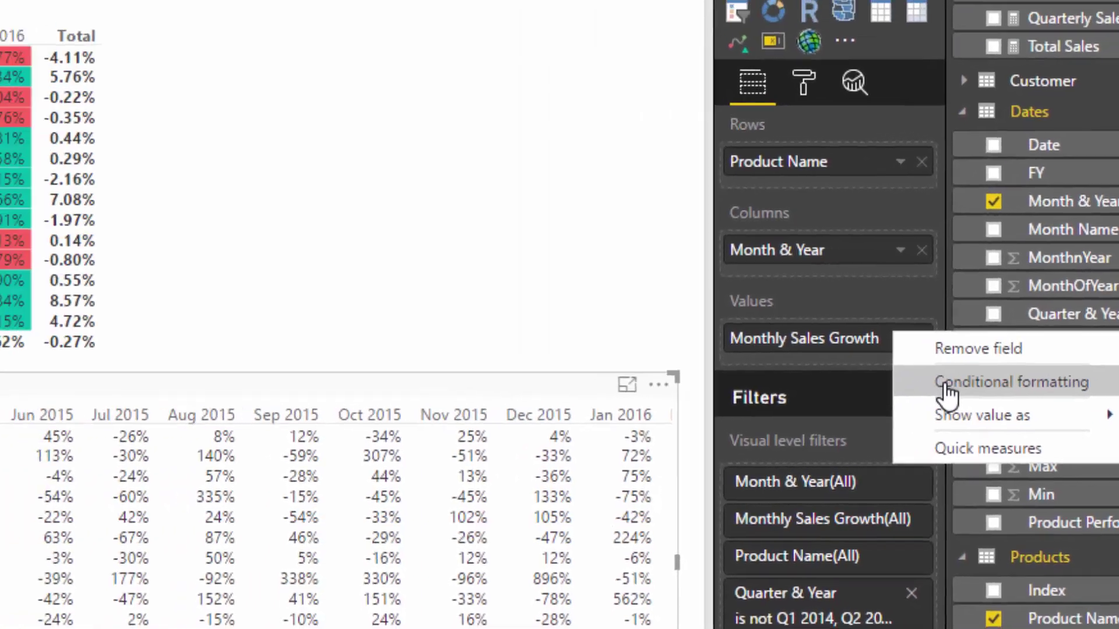
{"action": "left_click", "coordinate": [754, 360]}
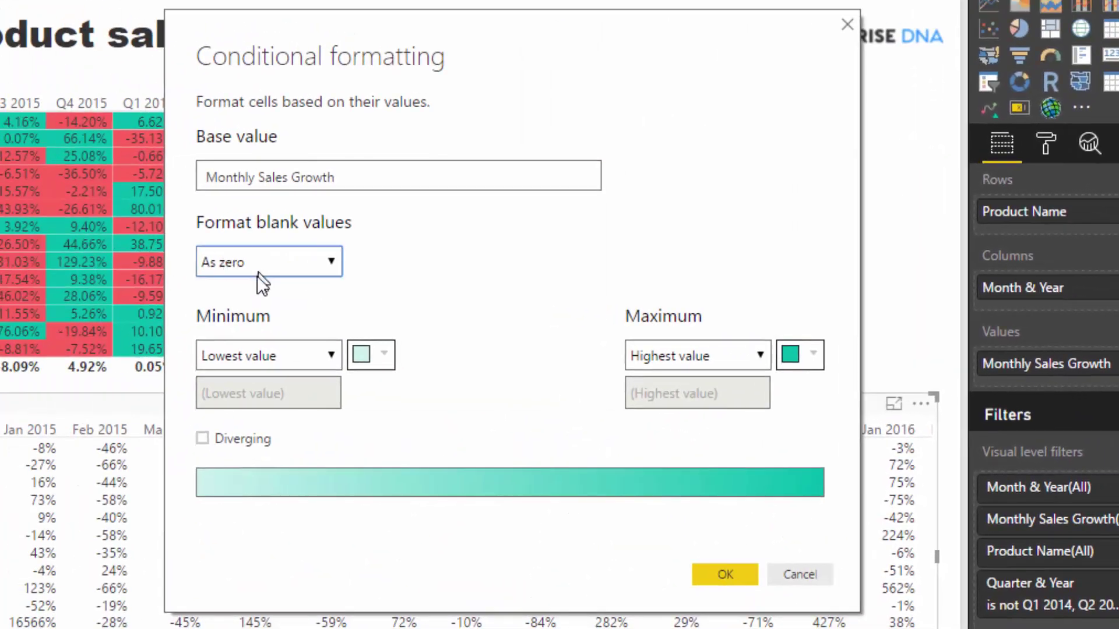
Step: Set the colour rule: minimum Number 0 in red, maximum Number 0 for green, and apply it
{"action": "left_click", "coordinate": [267, 356]}
{"action": "left_click", "coordinate": [269, 399]}
{"action": "type", "text": "0"}
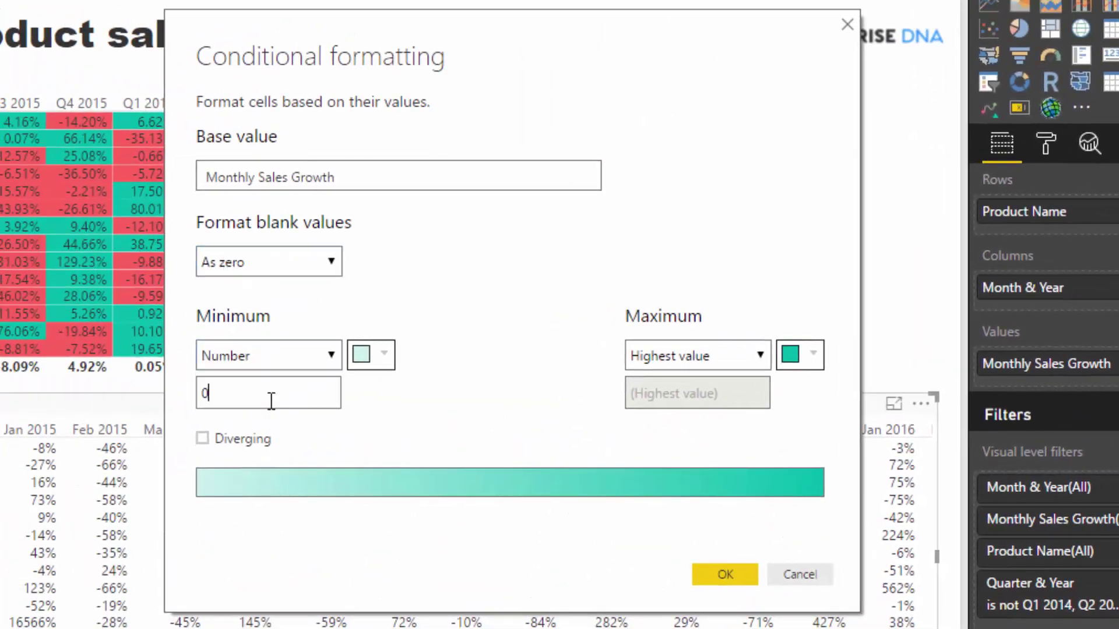
{"action": "left_click", "coordinate": [356, 360]}
{"action": "left_click", "coordinate": [294, 415]}
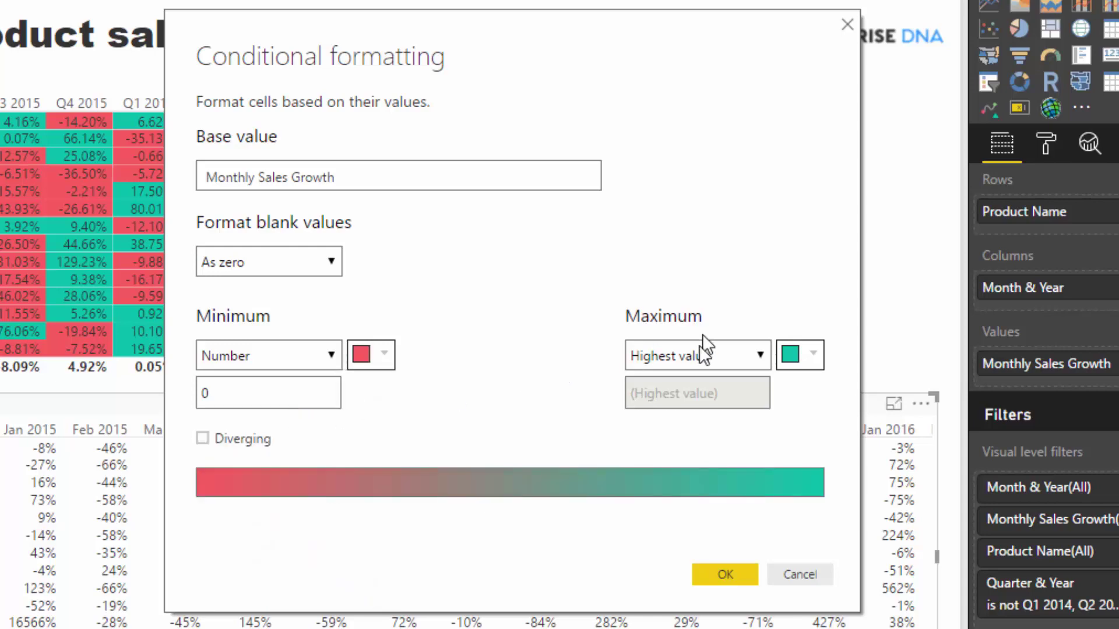
{"action": "left_click", "coordinate": [700, 356]}
{"action": "left_click", "coordinate": [702, 400]}
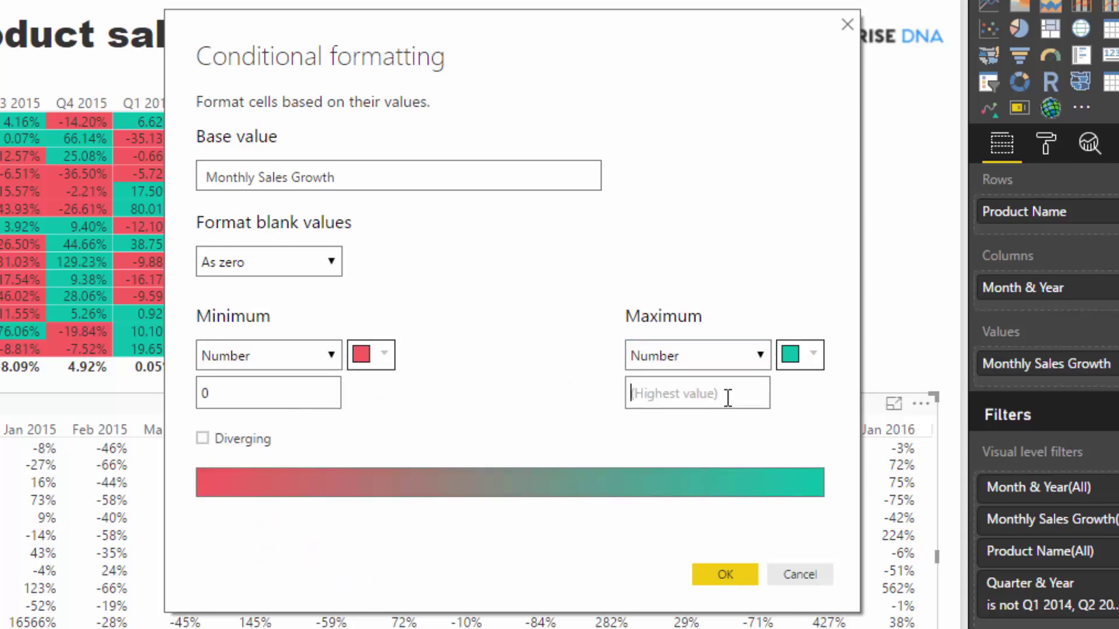
{"action": "type", "text": "0"}
{"action": "left_click", "coordinate": [725, 574]}
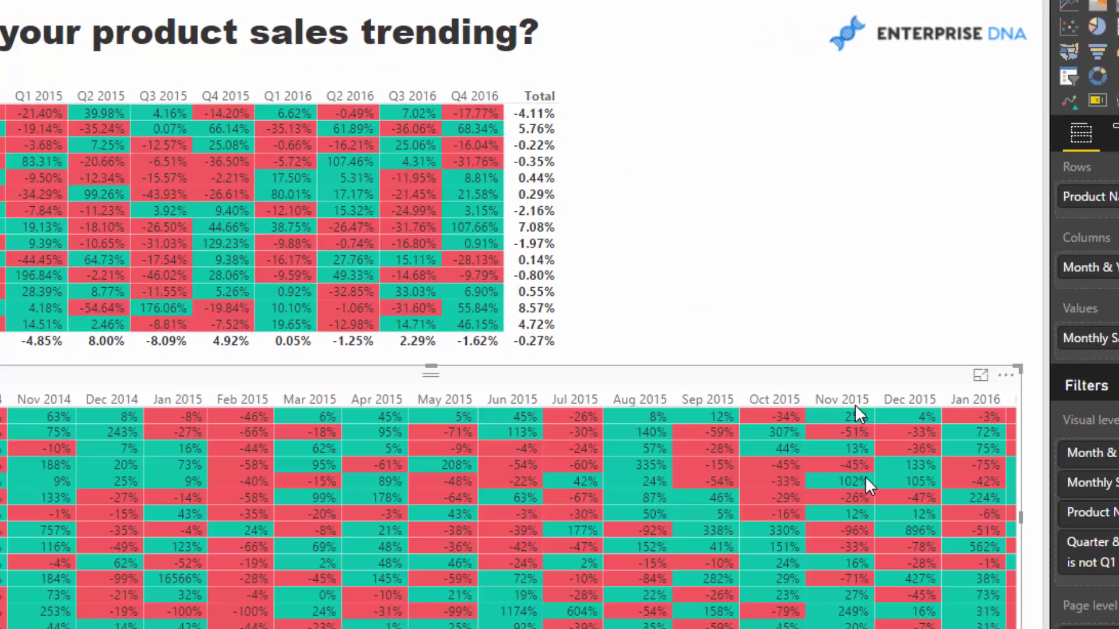